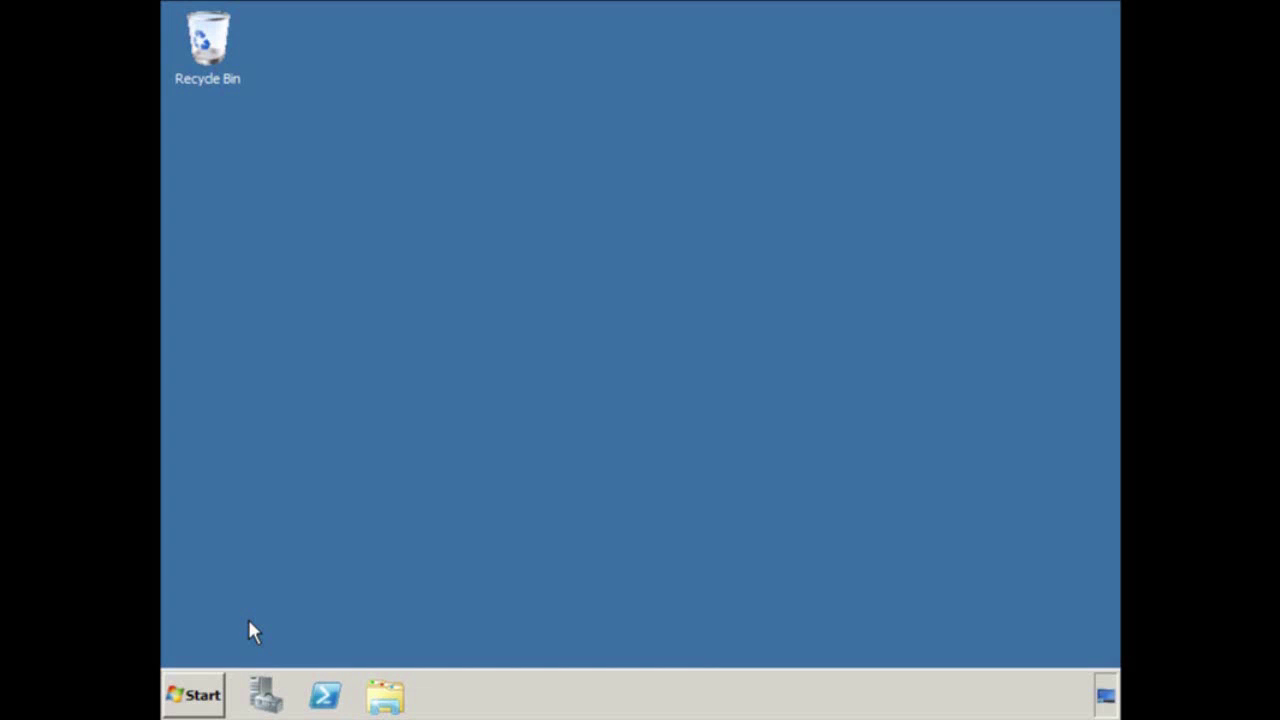
Step: Launch DNS Manager from the Start menu's Administrative Tools
left_click(198, 697)
mouse_move(571, 500)
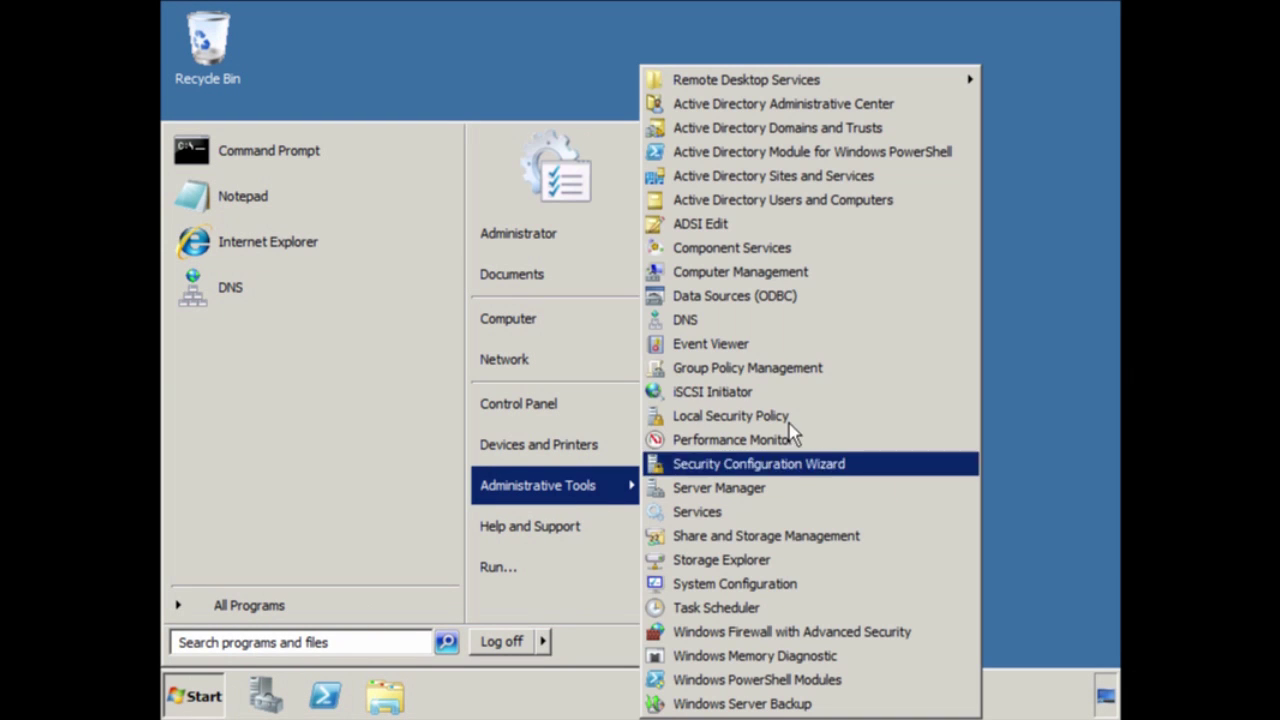
left_click(920, 320)
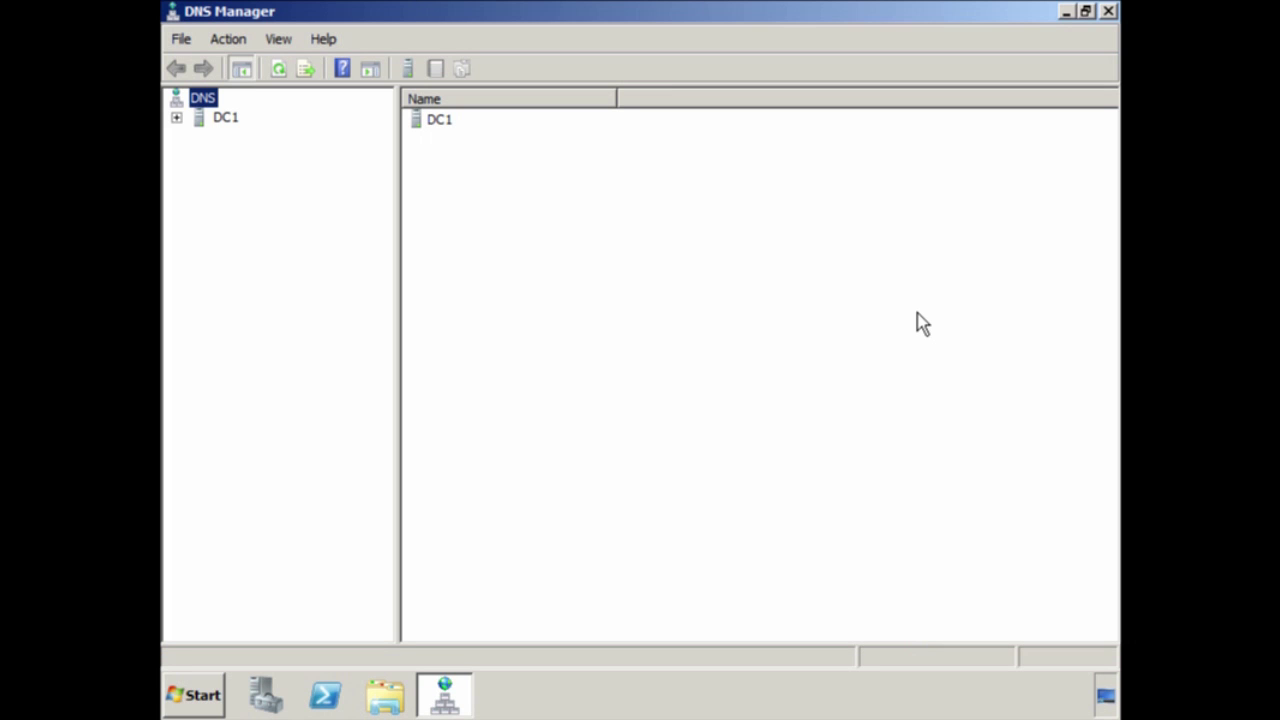
Step: Select test.local under DC1's Forward Lookup Zones and open its Properties
left_click(176, 117)
left_click(199, 155)
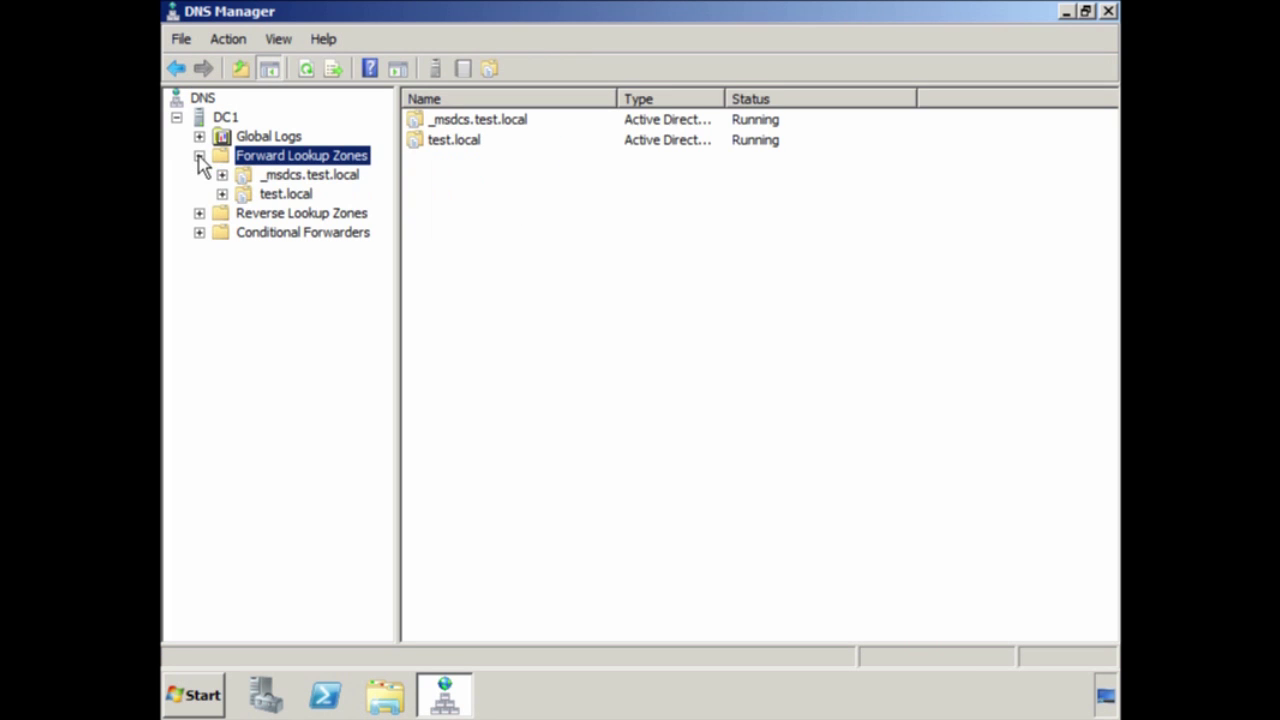
left_click(298, 197)
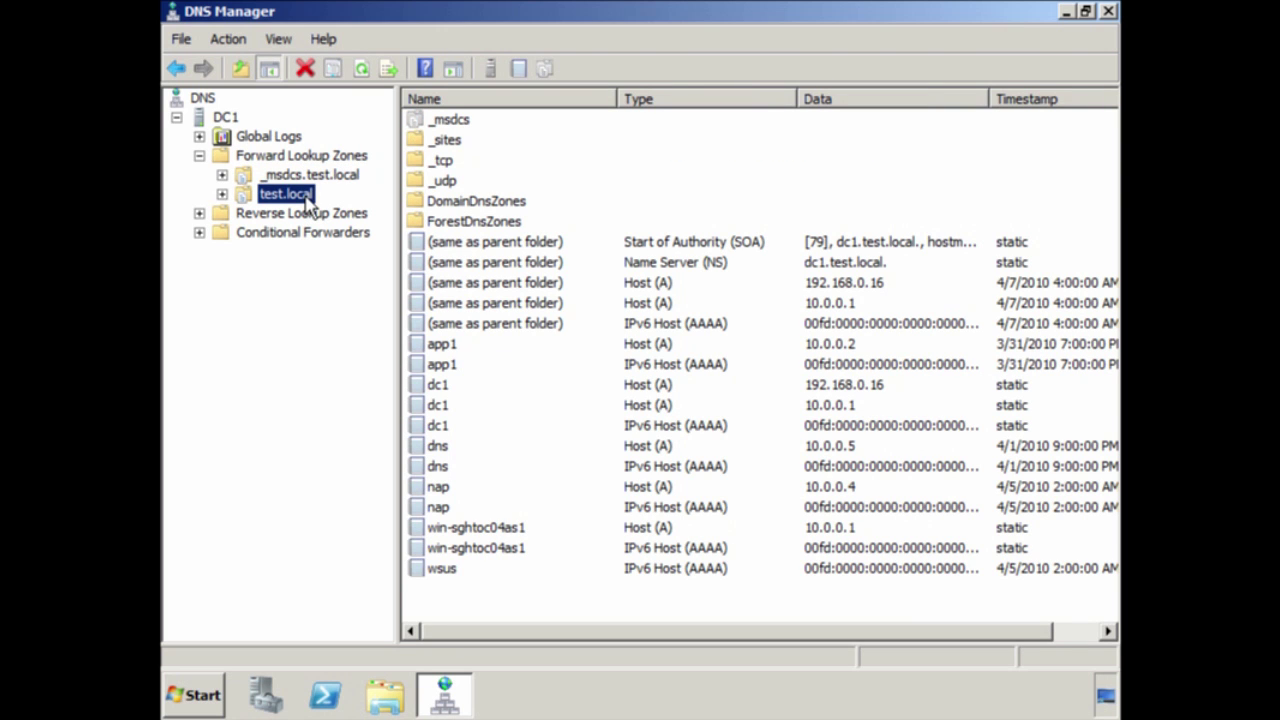
right_click(310, 205)
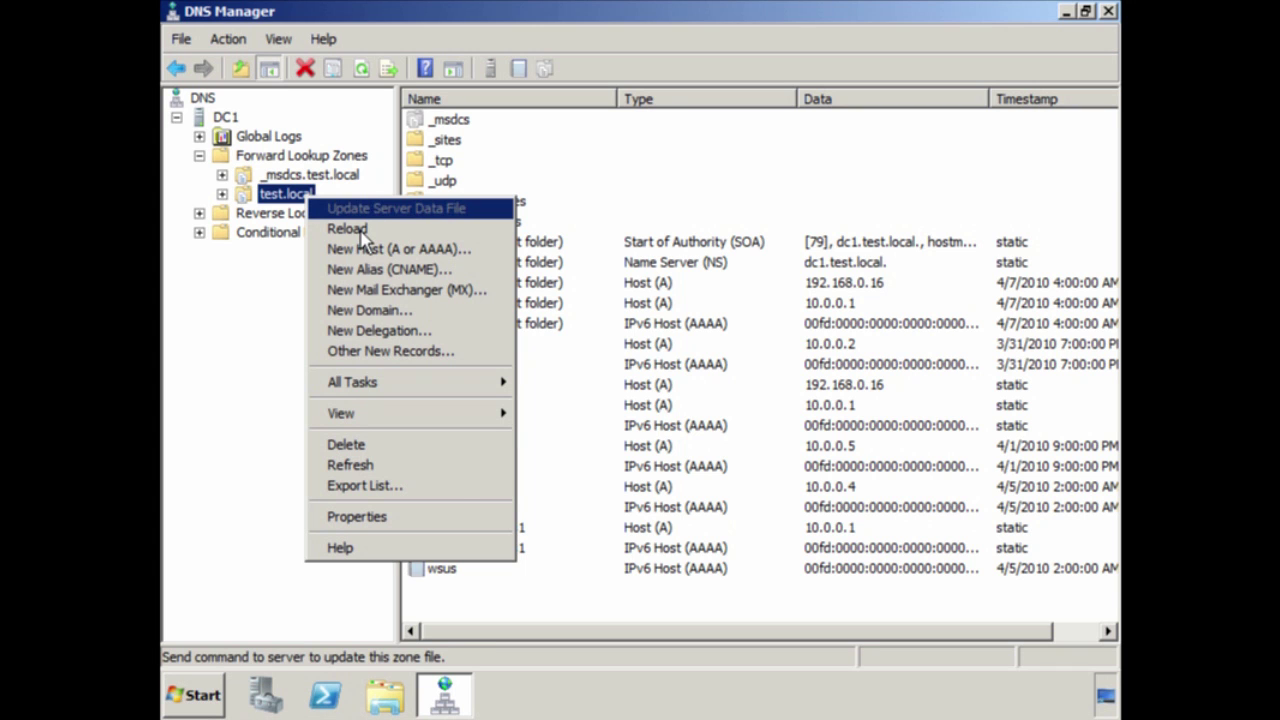
left_click(484, 524)
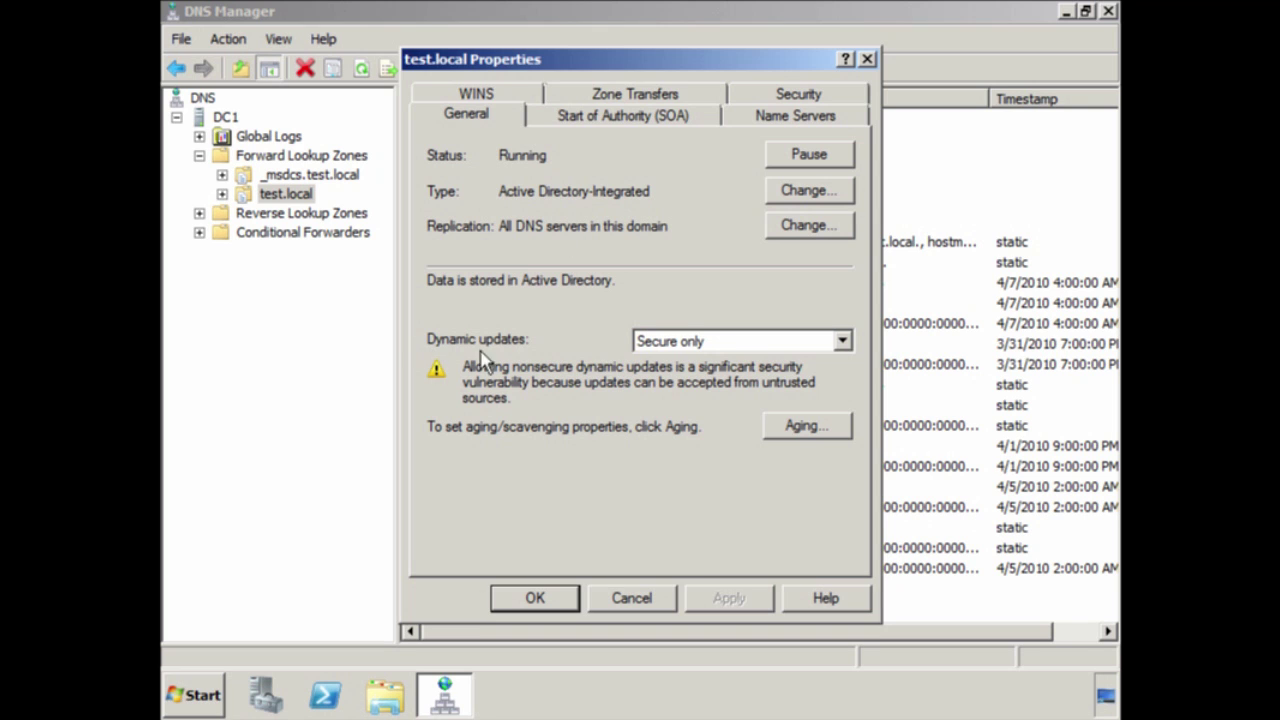
left_click(842, 342)
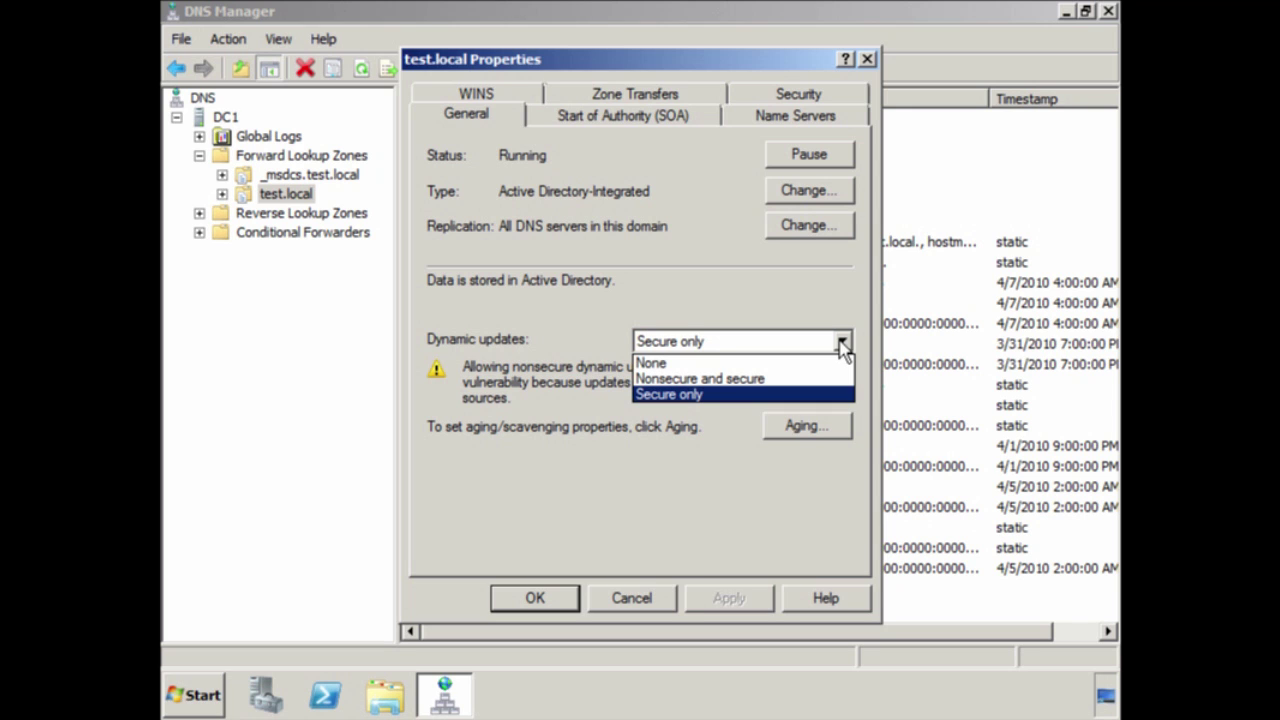
left_click(842, 343)
left_click(632, 597)
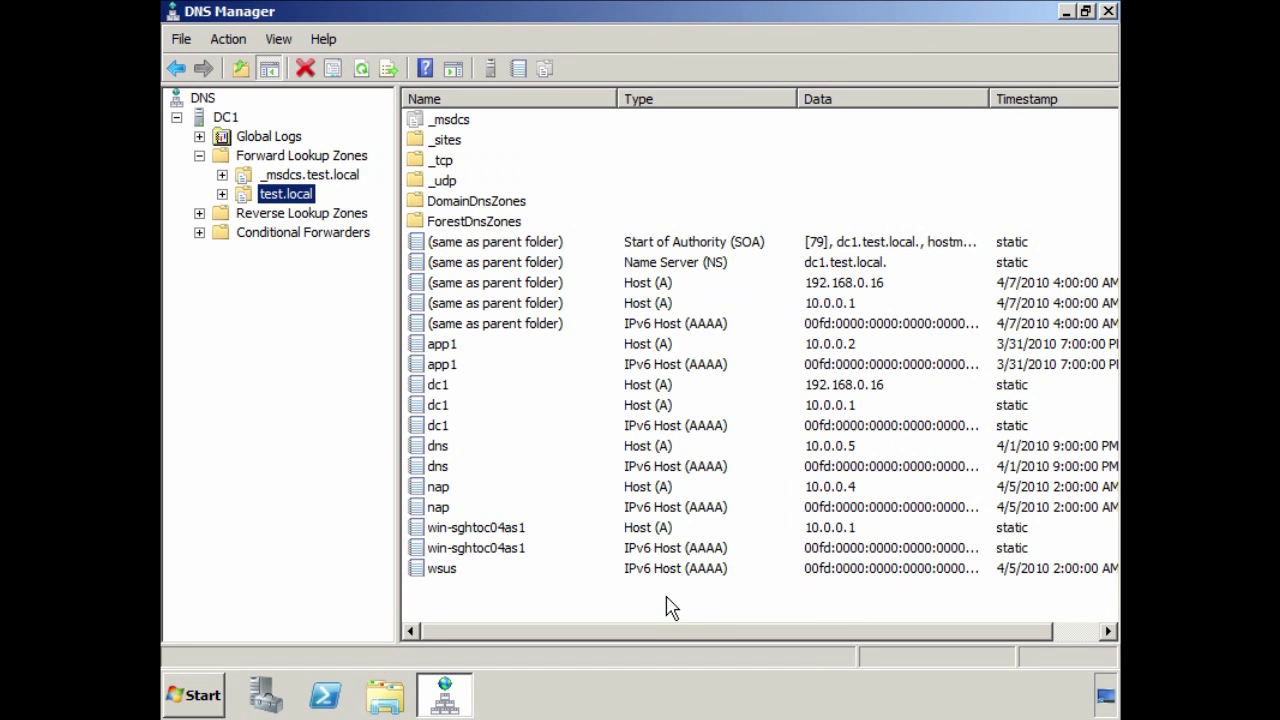
Step: Connect to the DNS server named 'dns' as 'The following computer'
right_click(210, 100)
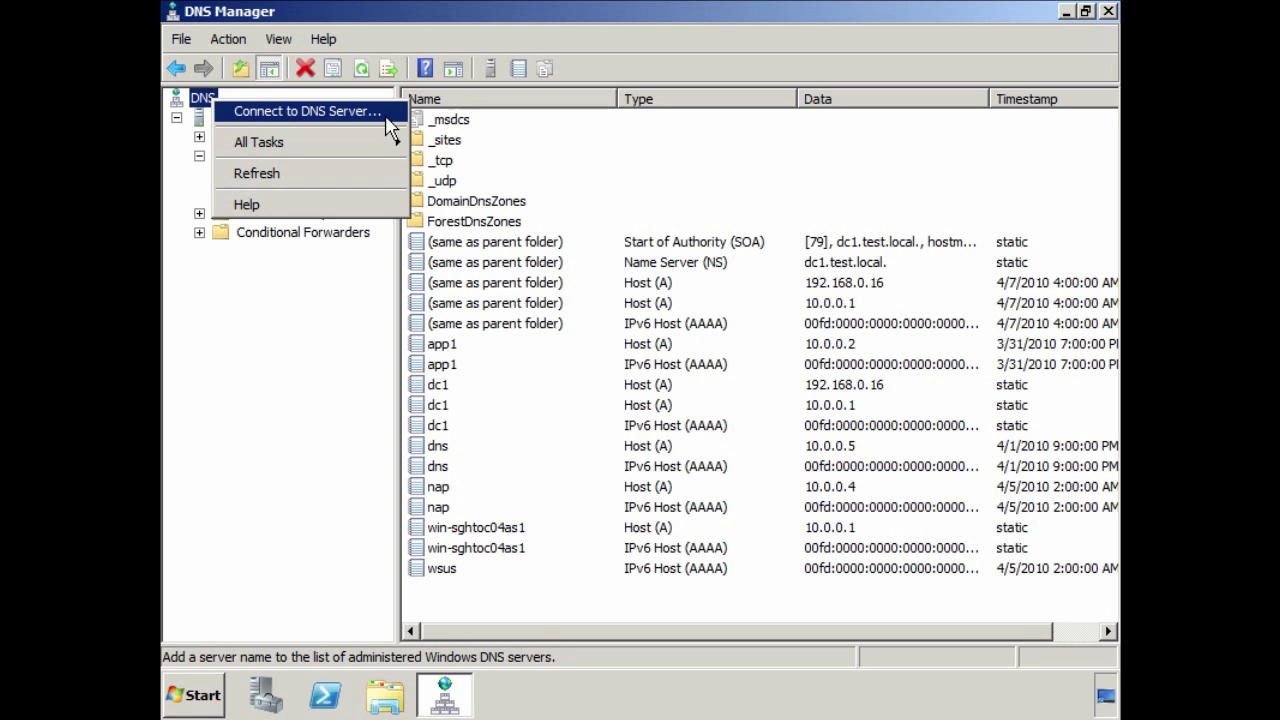
left_click(386, 118)
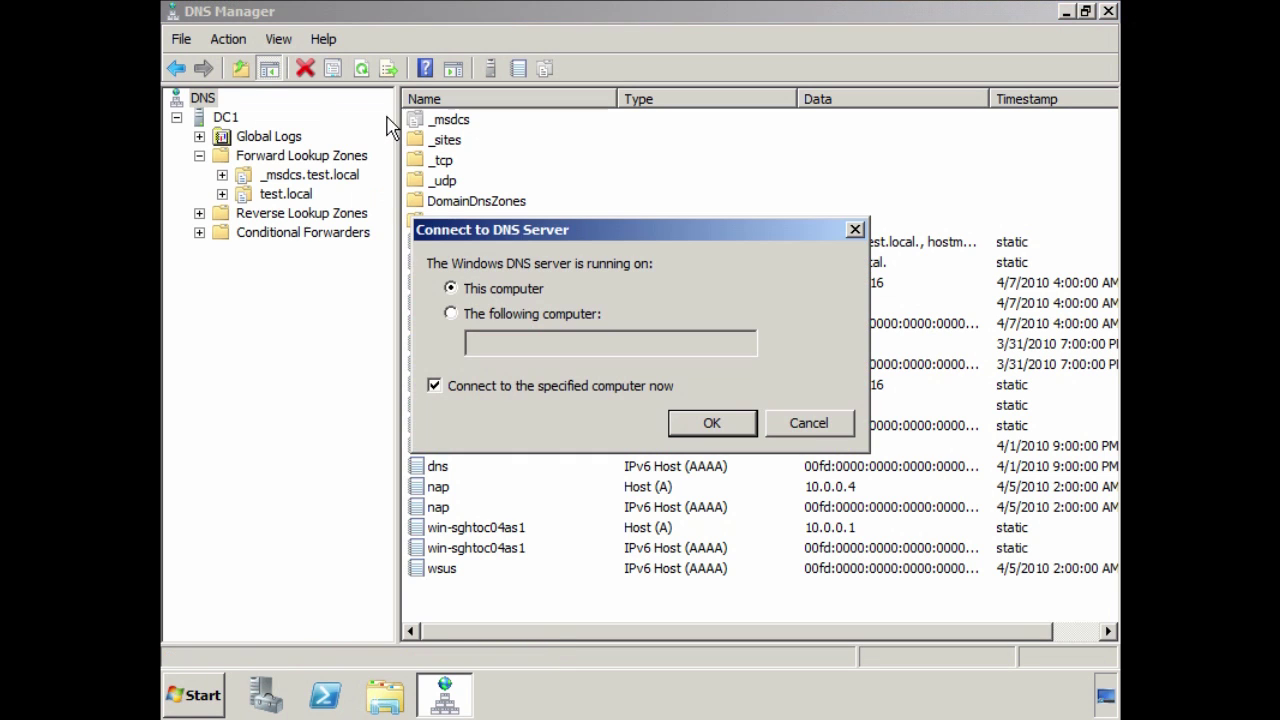
left_click(480, 318)
left_click(509, 340)
type("dns")
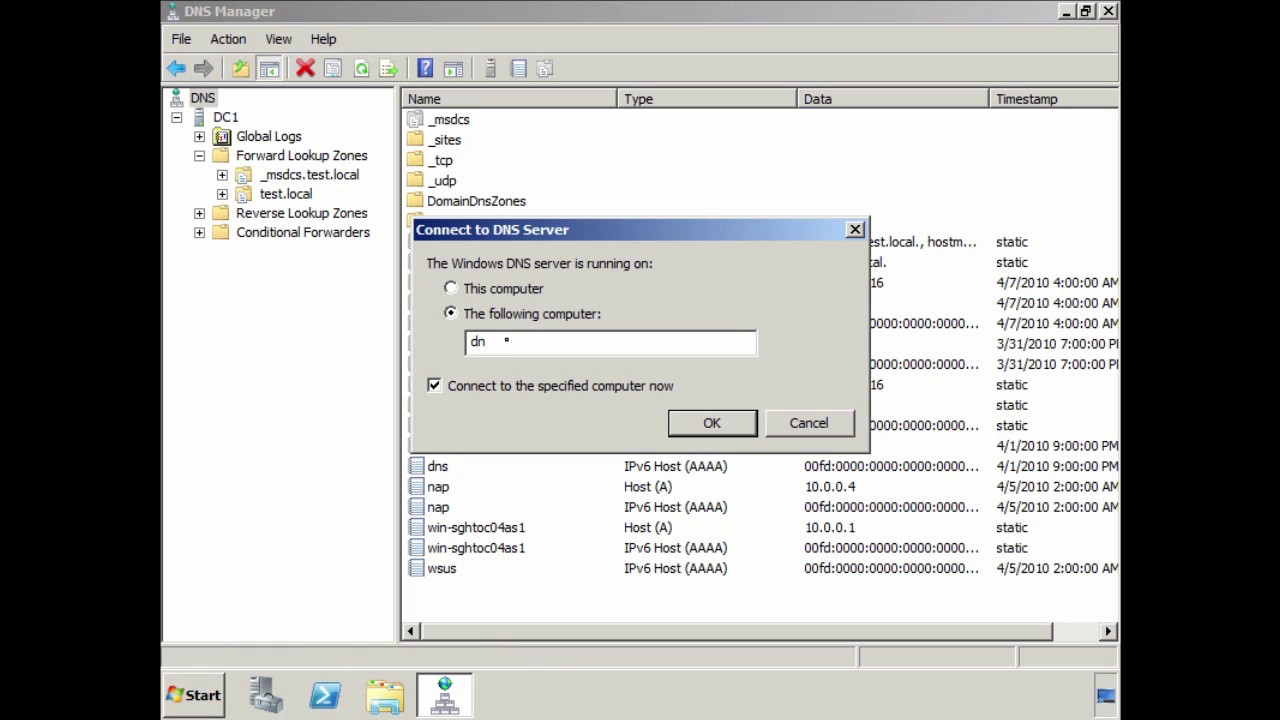
left_click(733, 428)
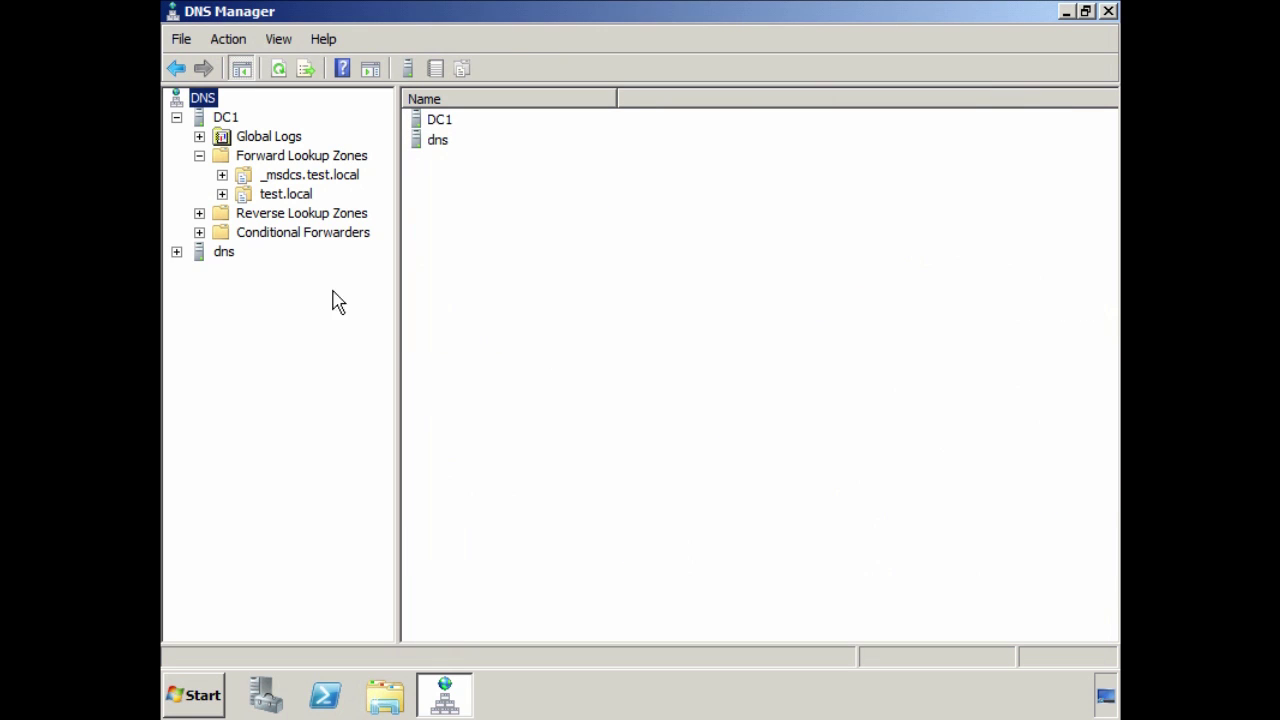
Step: Start a New Zone under the dns server's Forward Lookup Zones and pass the welcome page
double_click(194, 256)
double_click(205, 293)
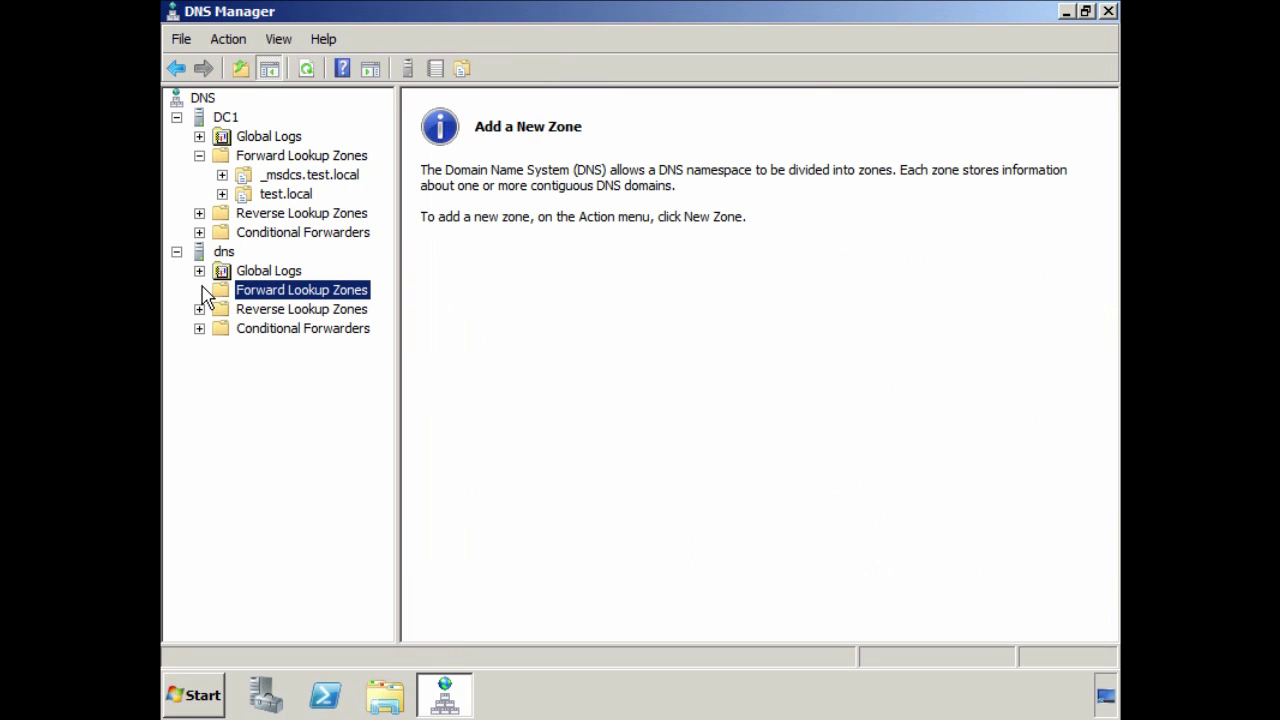
right_click(372, 303)
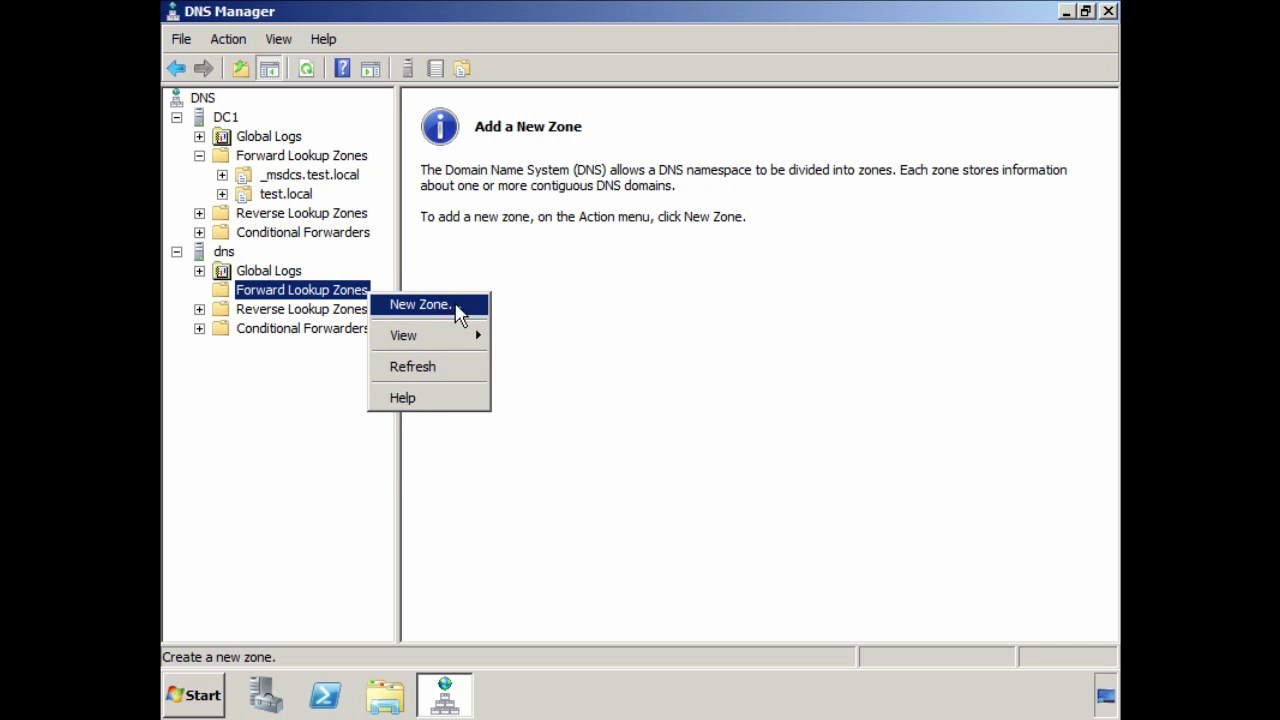
left_click(478, 316)
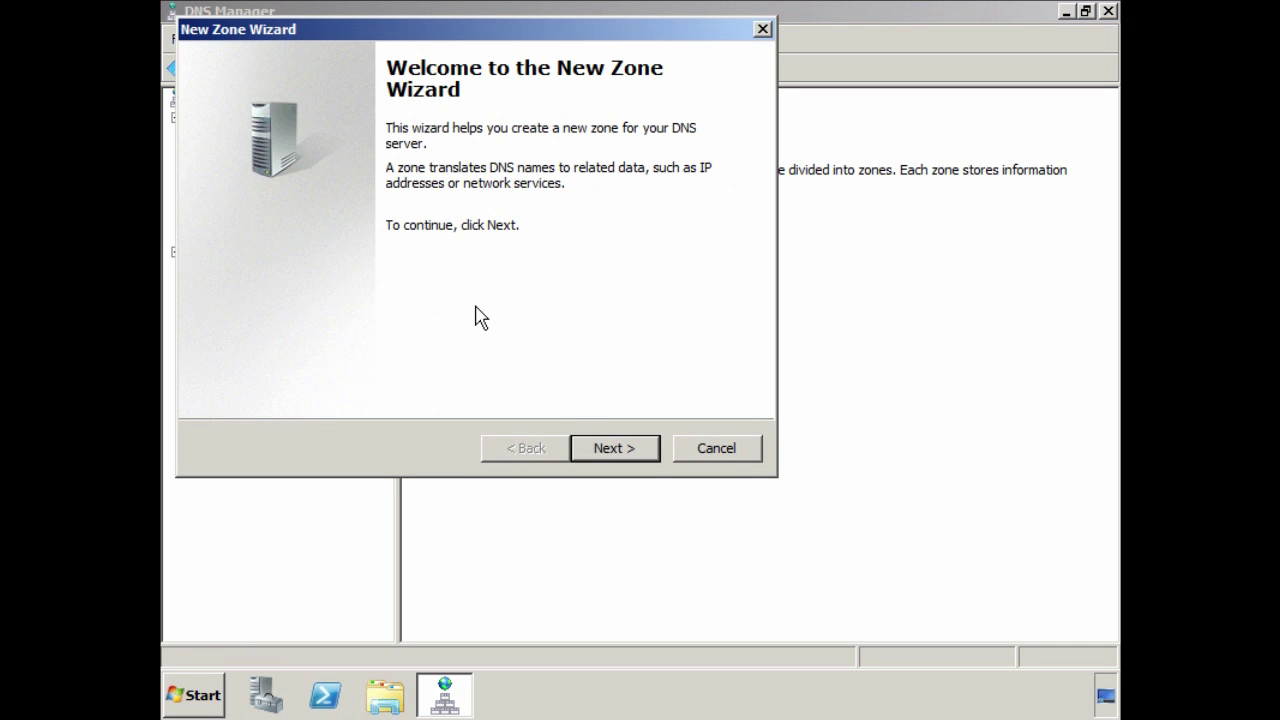
left_click(654, 451)
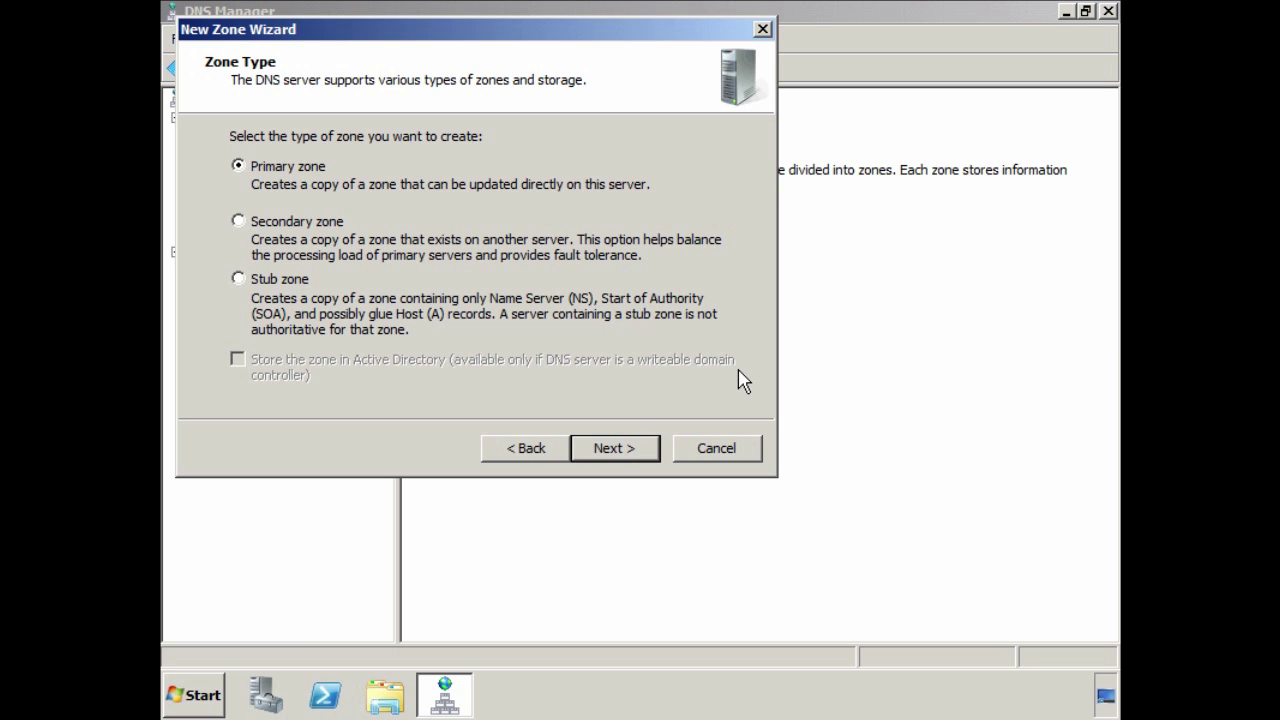
Step: Make the new zone a Secondary zone named test.local and advance to Master DNS Servers
left_click(251, 226)
left_click(652, 450)
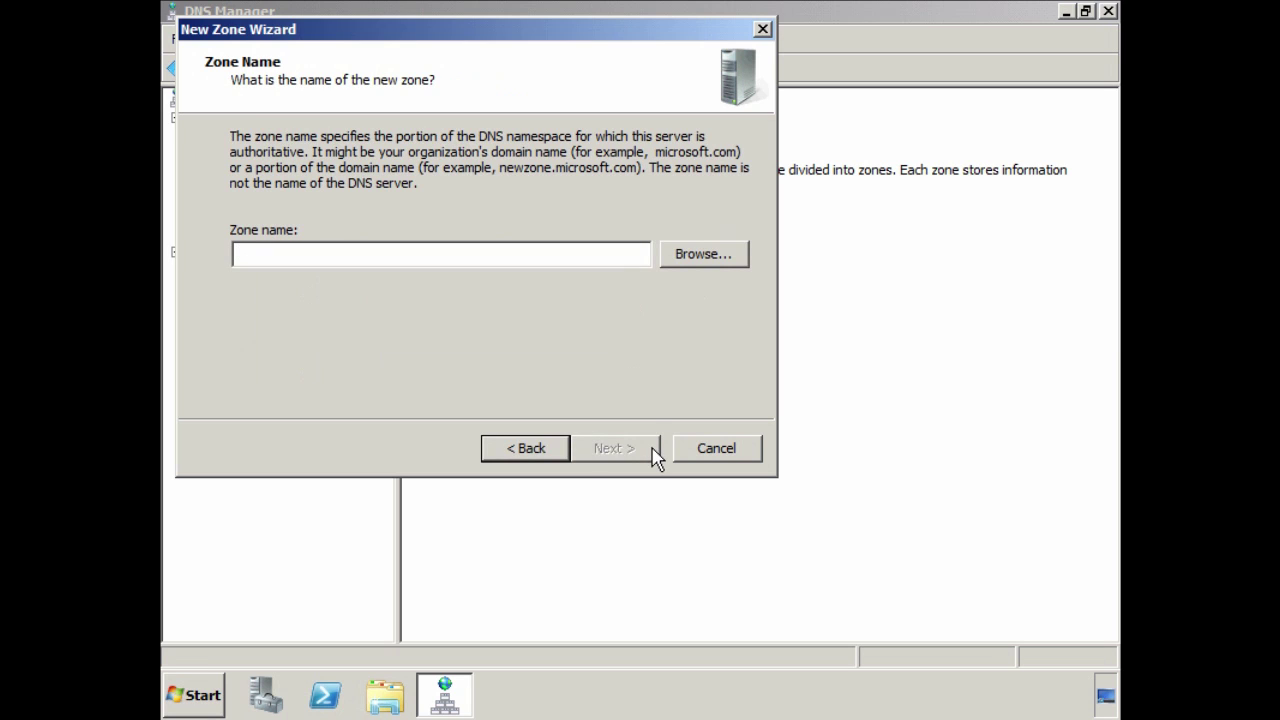
type("test.local")
key("Tab")
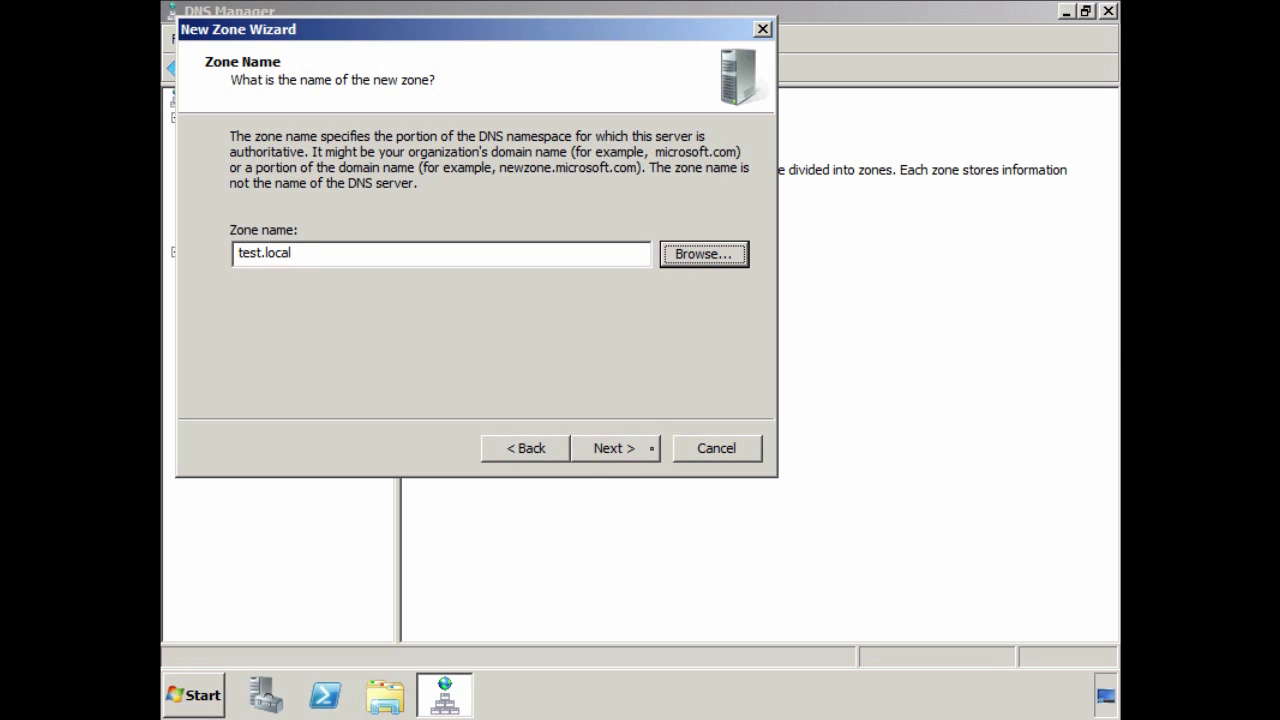
left_click(652, 450)
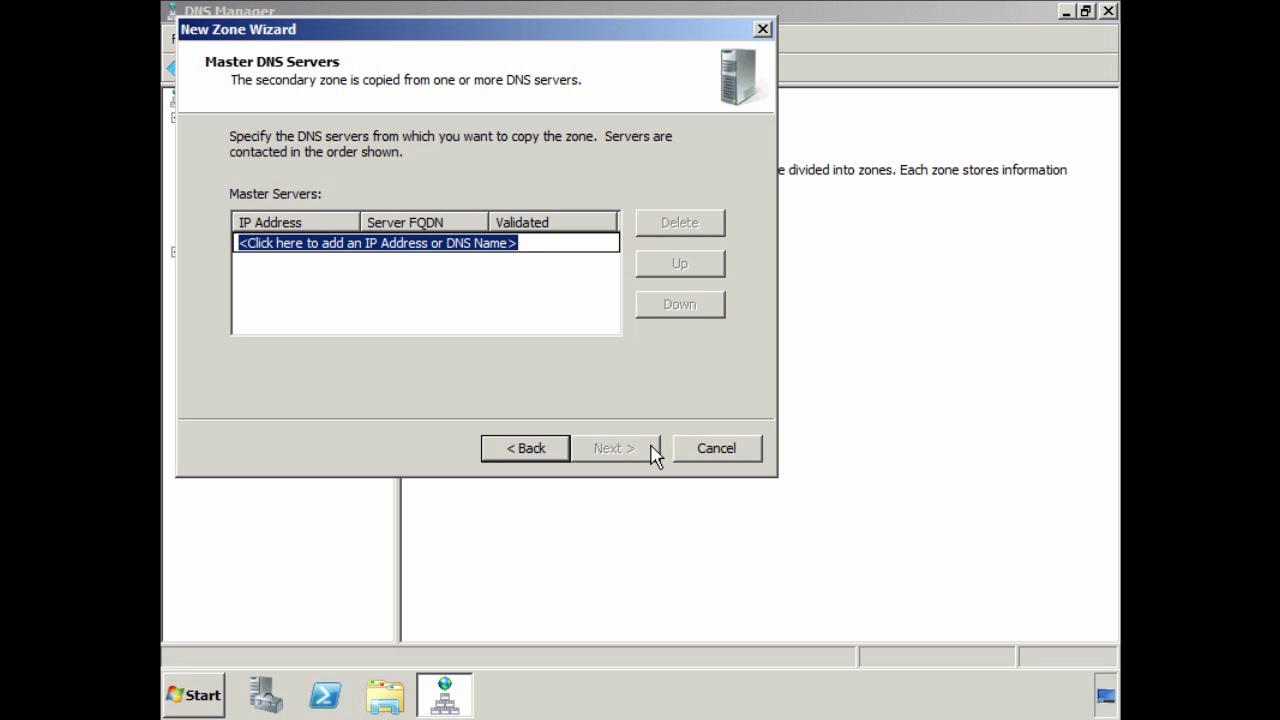
Step: Add dc1 as the master server and finish creating the secondary test.local zone
type("dc1")
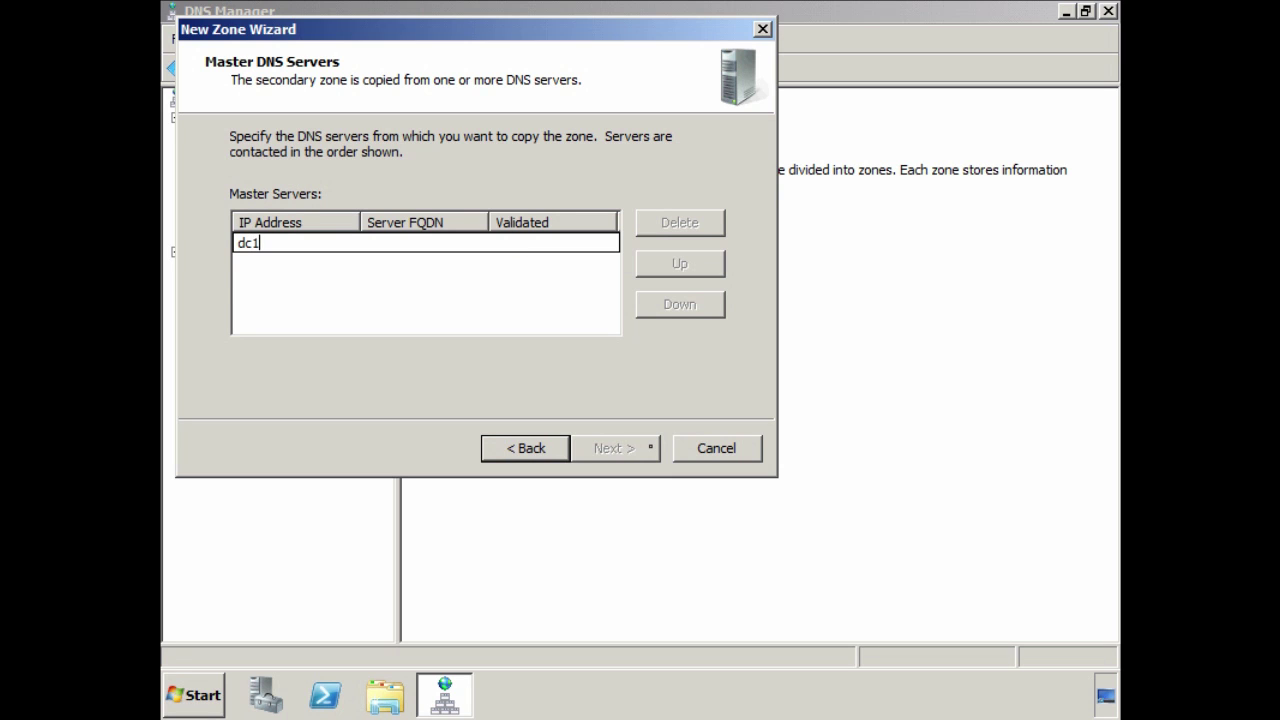
key("Return")
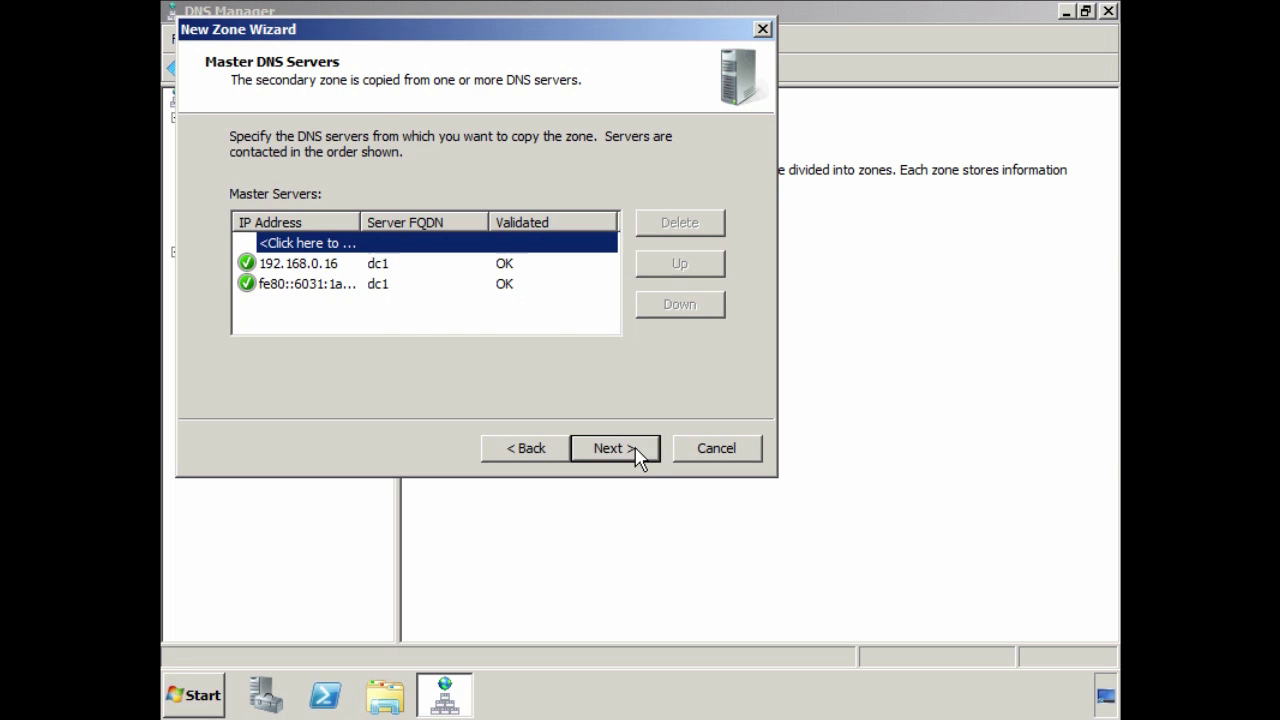
left_click(641, 452)
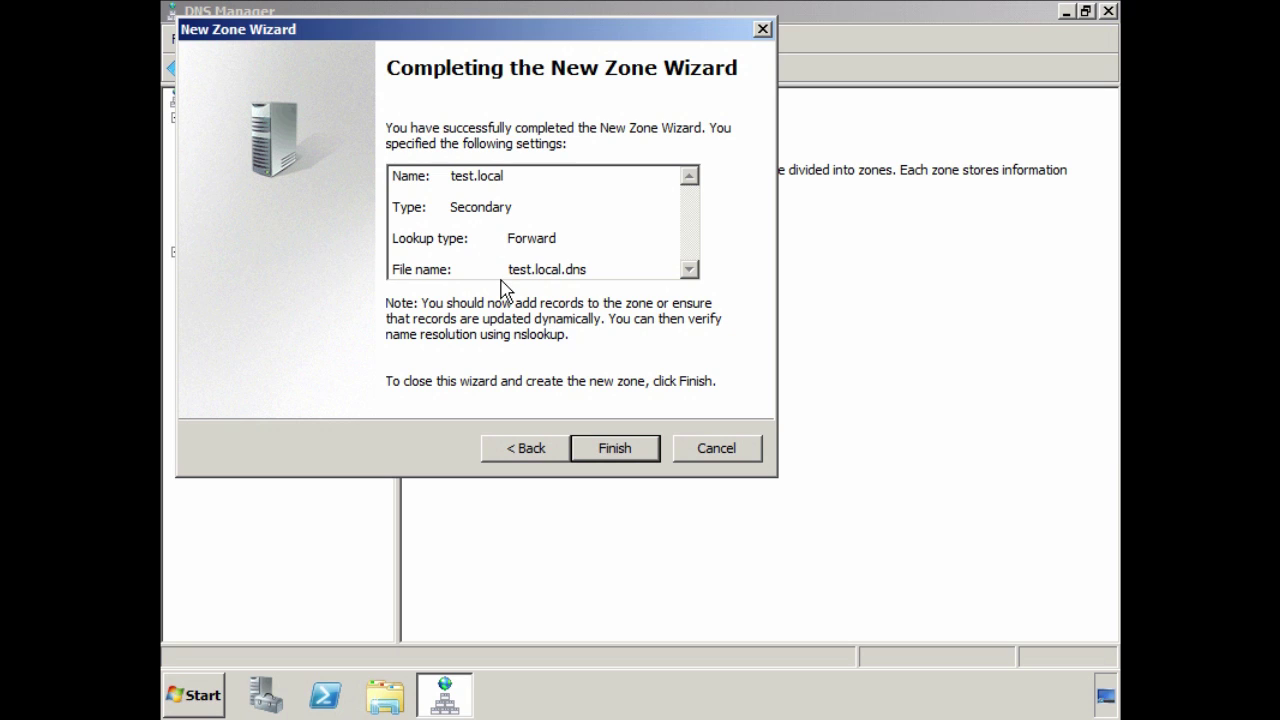
left_click(648, 454)
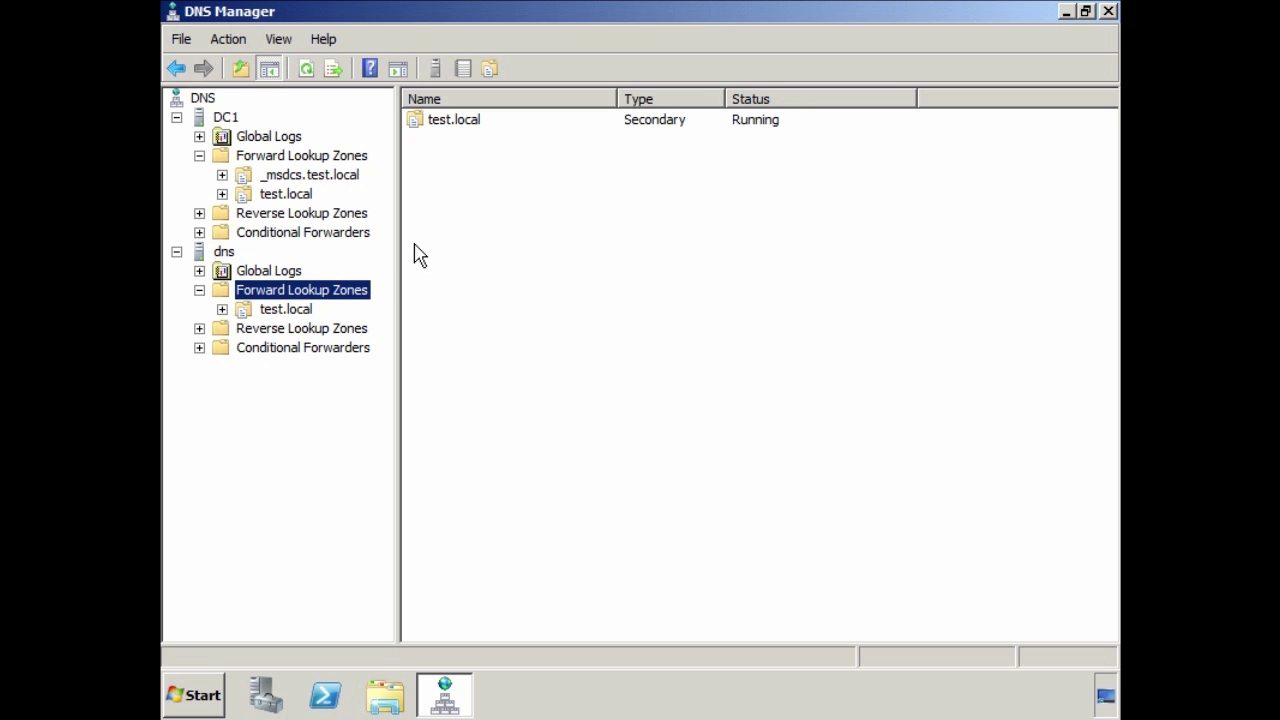
left_click(364, 219)
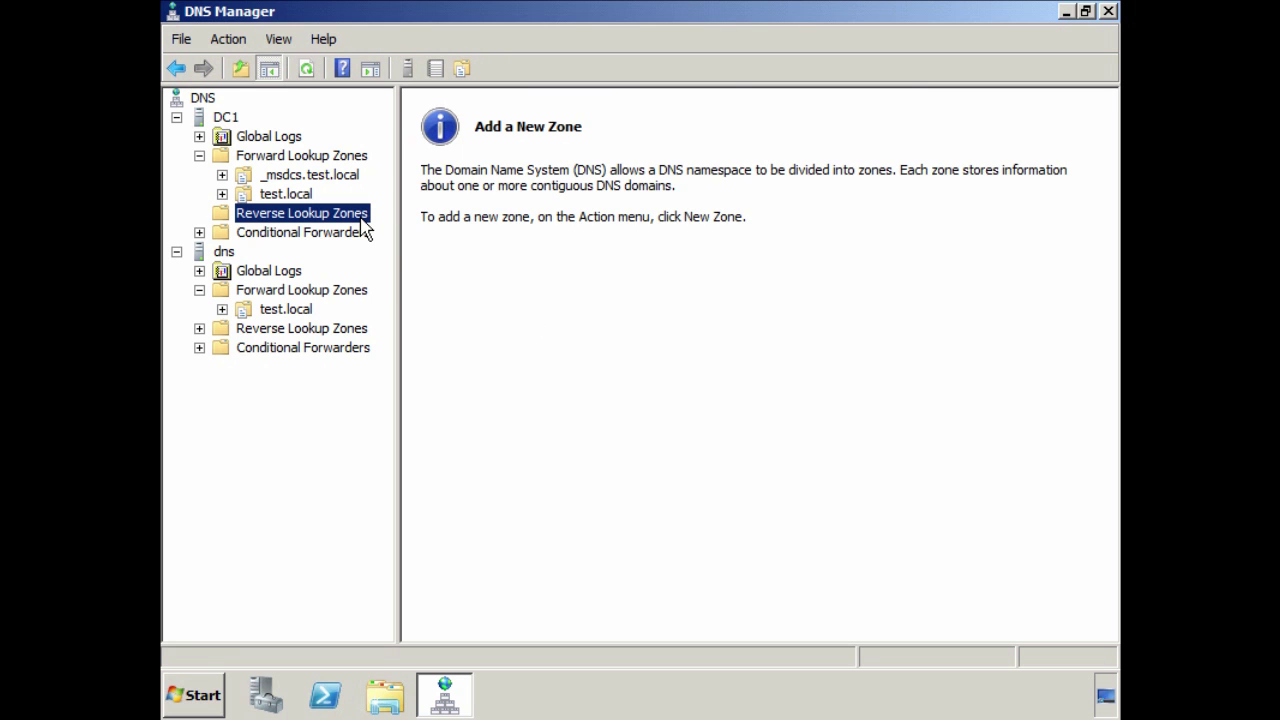
Step: Start a new reverse zone on DC1 as a Primary zone stored in Active Directory
right_click(364, 228)
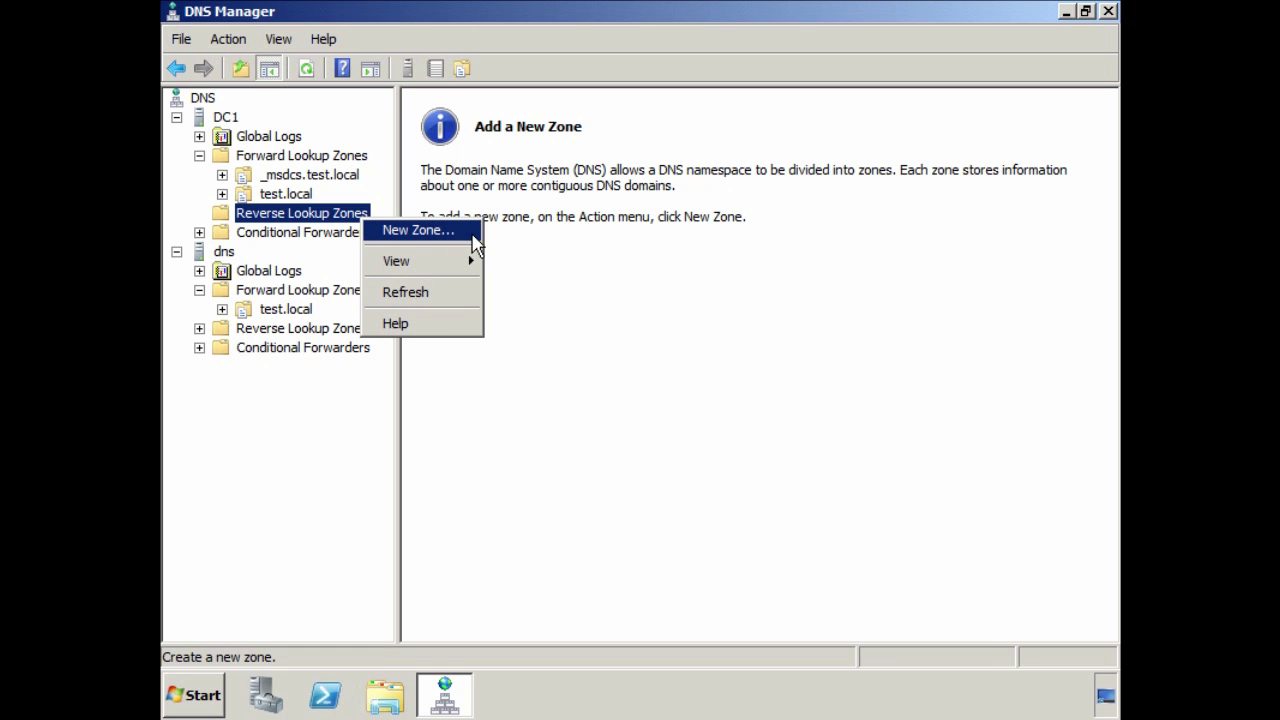
left_click(475, 245)
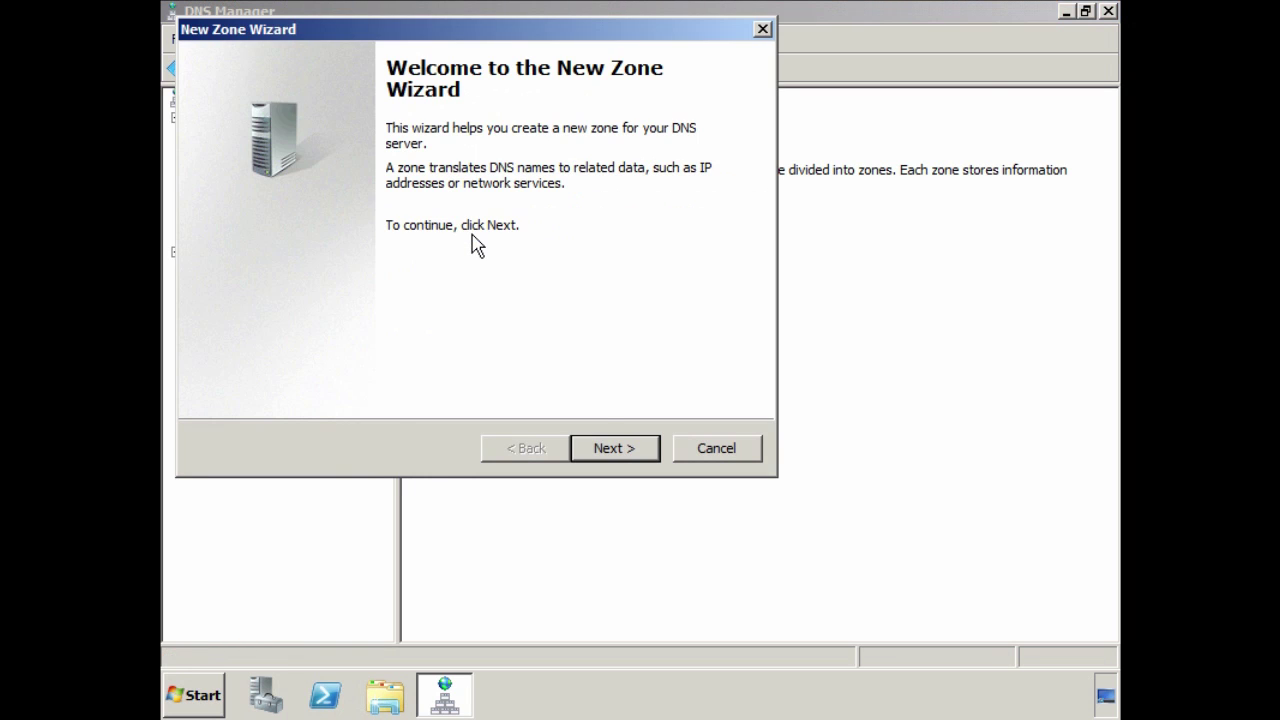
left_click(648, 453)
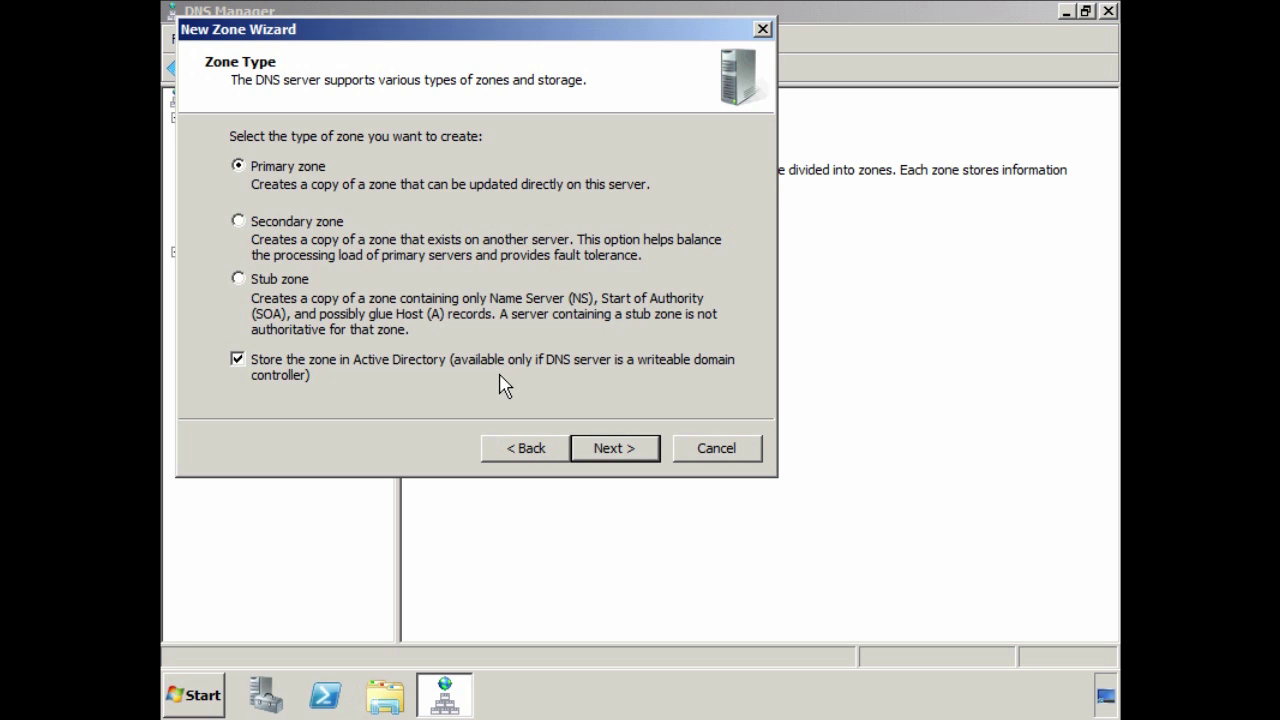
left_click(238, 221)
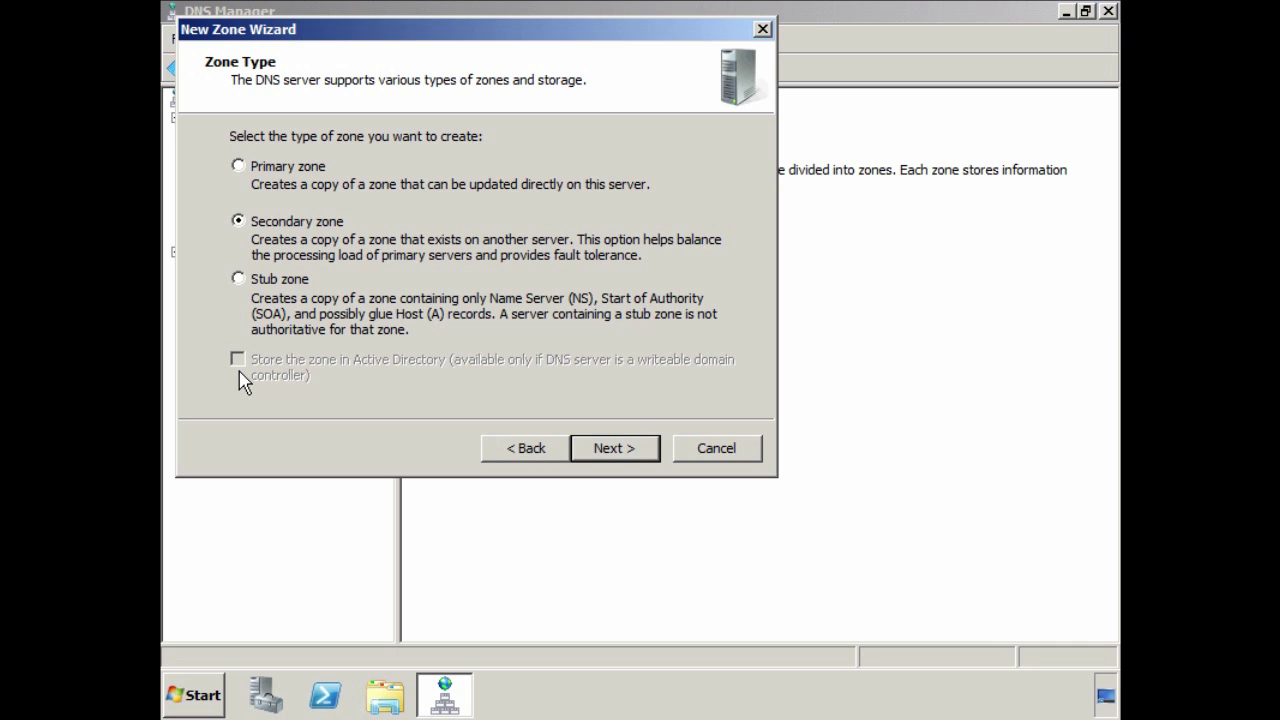
left_click(238, 166)
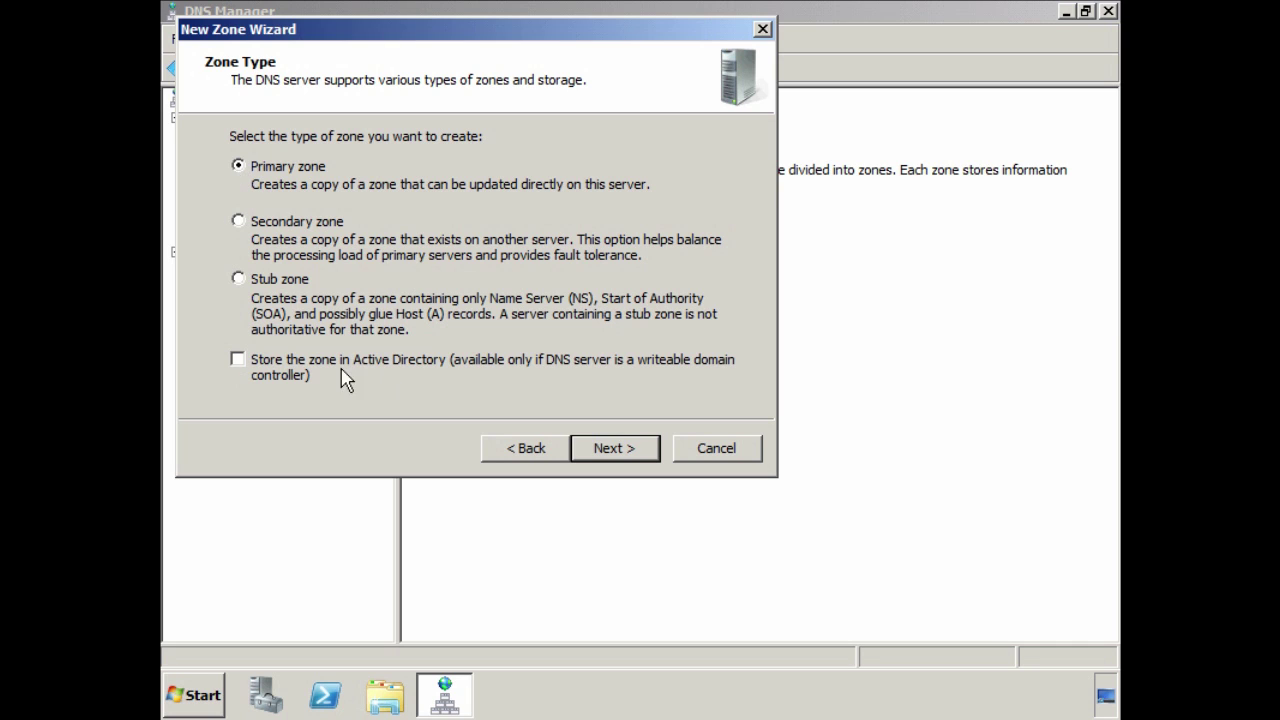
left_click(318, 366)
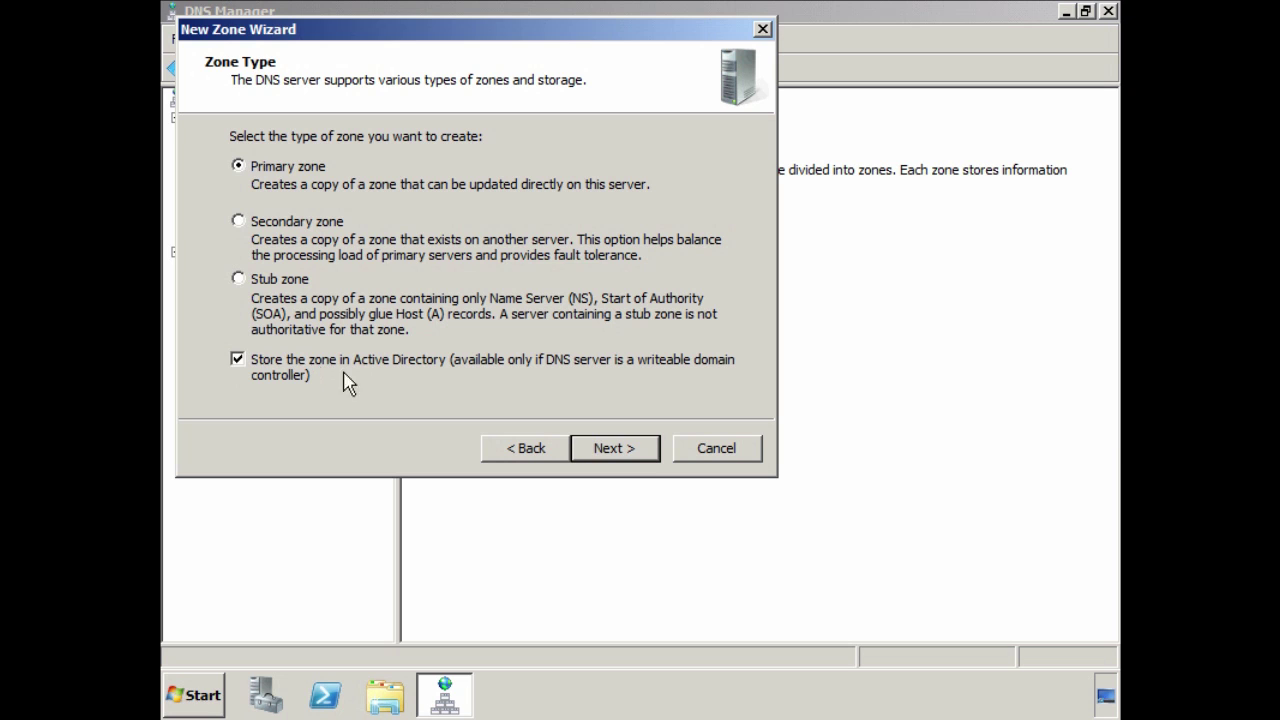
left_click(650, 460)
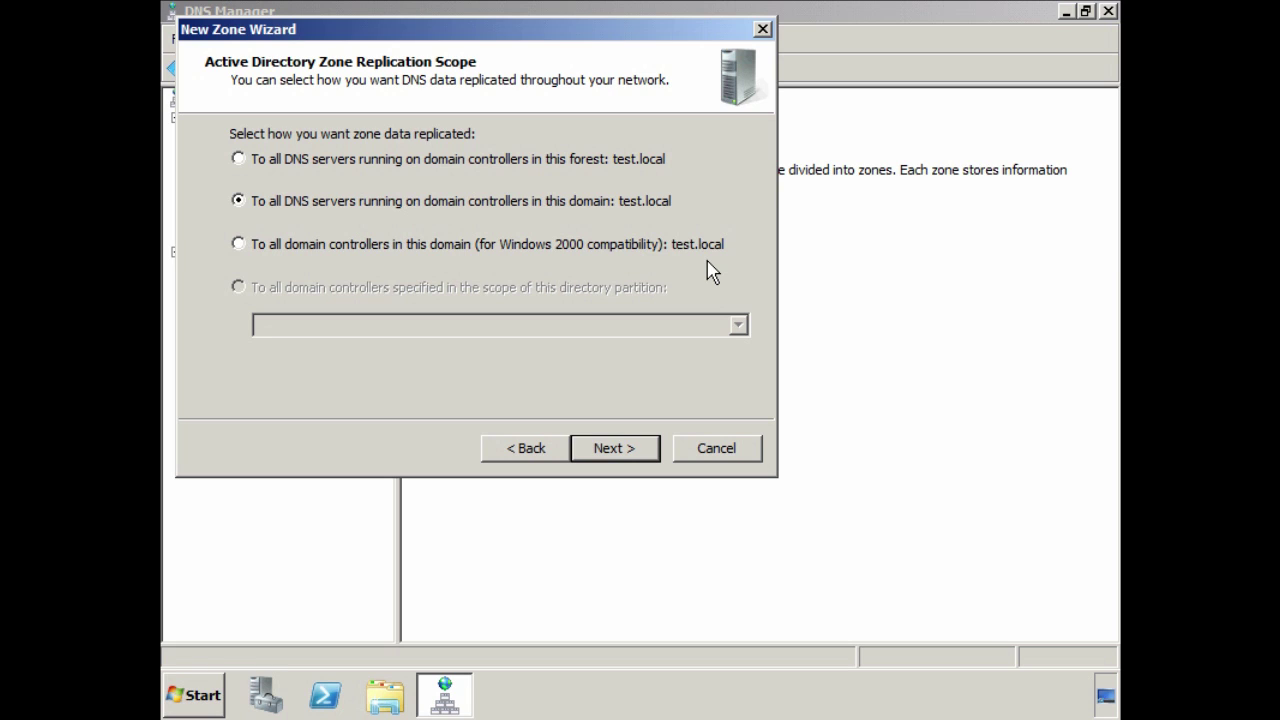
Step: Keep domain-wide replication, choose IPv4 with network ID 10.0.1, keep secure-only updates, and finish
left_click(655, 456)
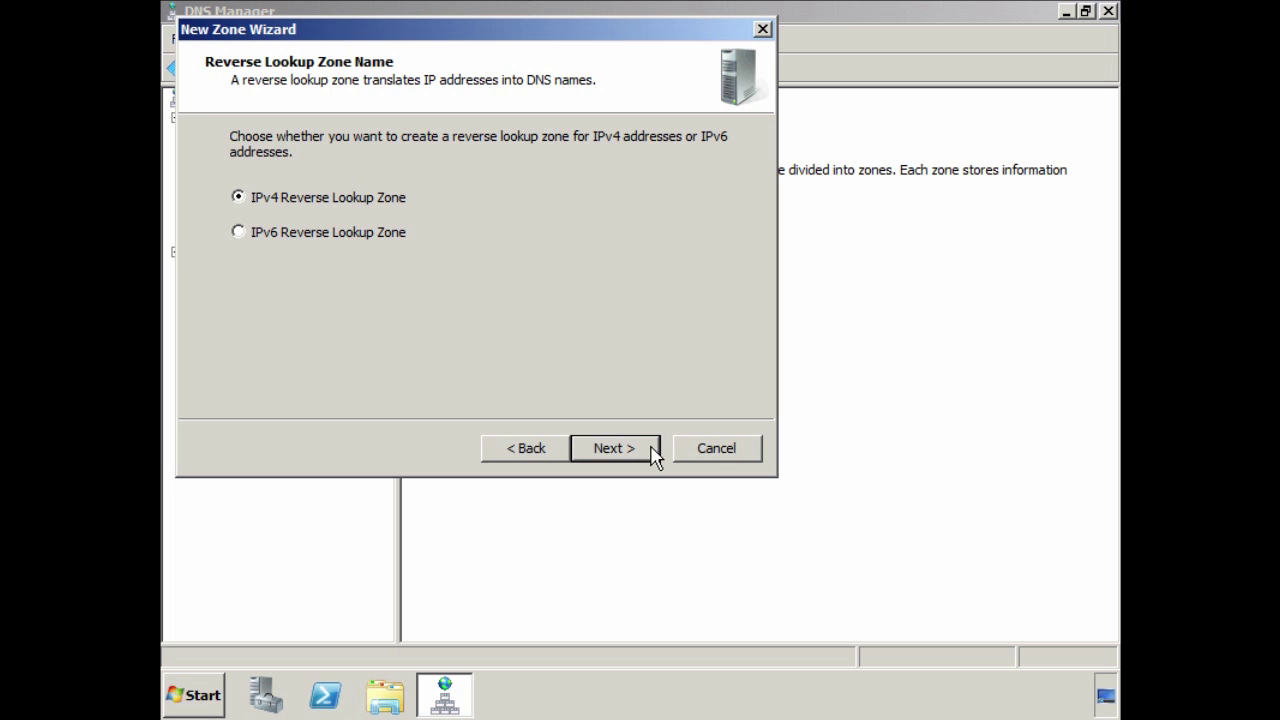
left_click(653, 452)
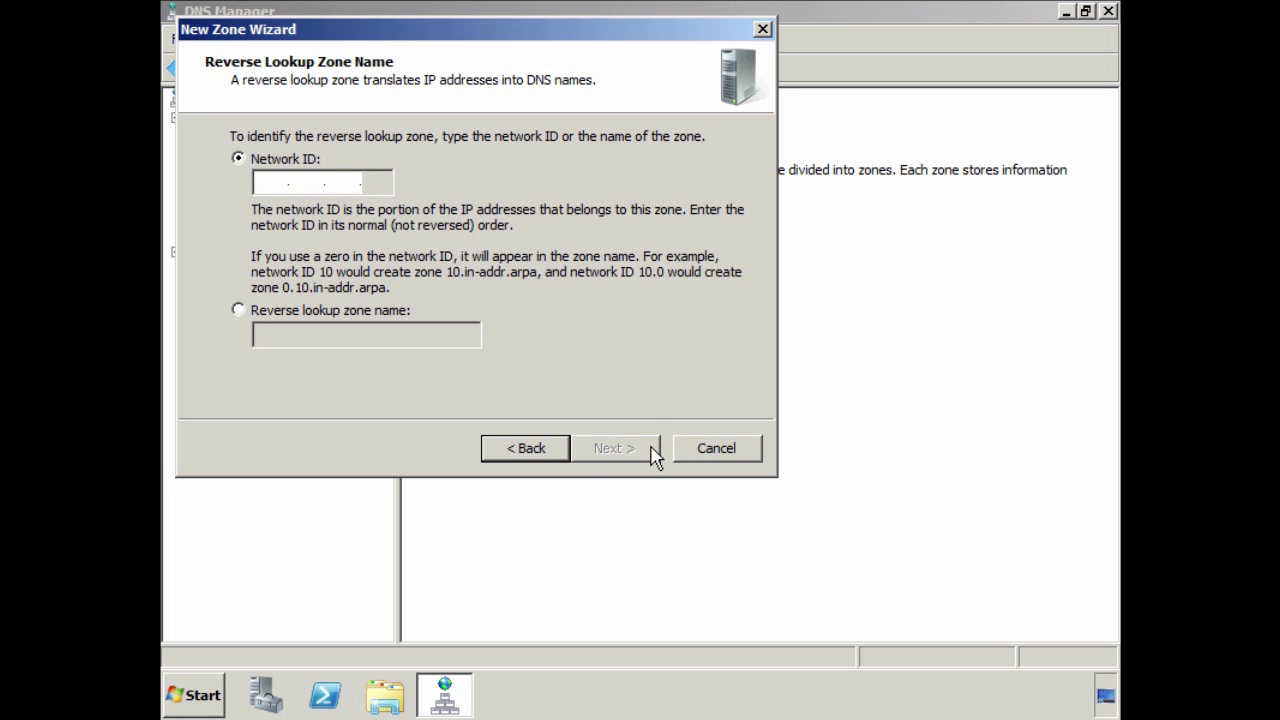
left_click(270, 188)
type("10.0.1.")
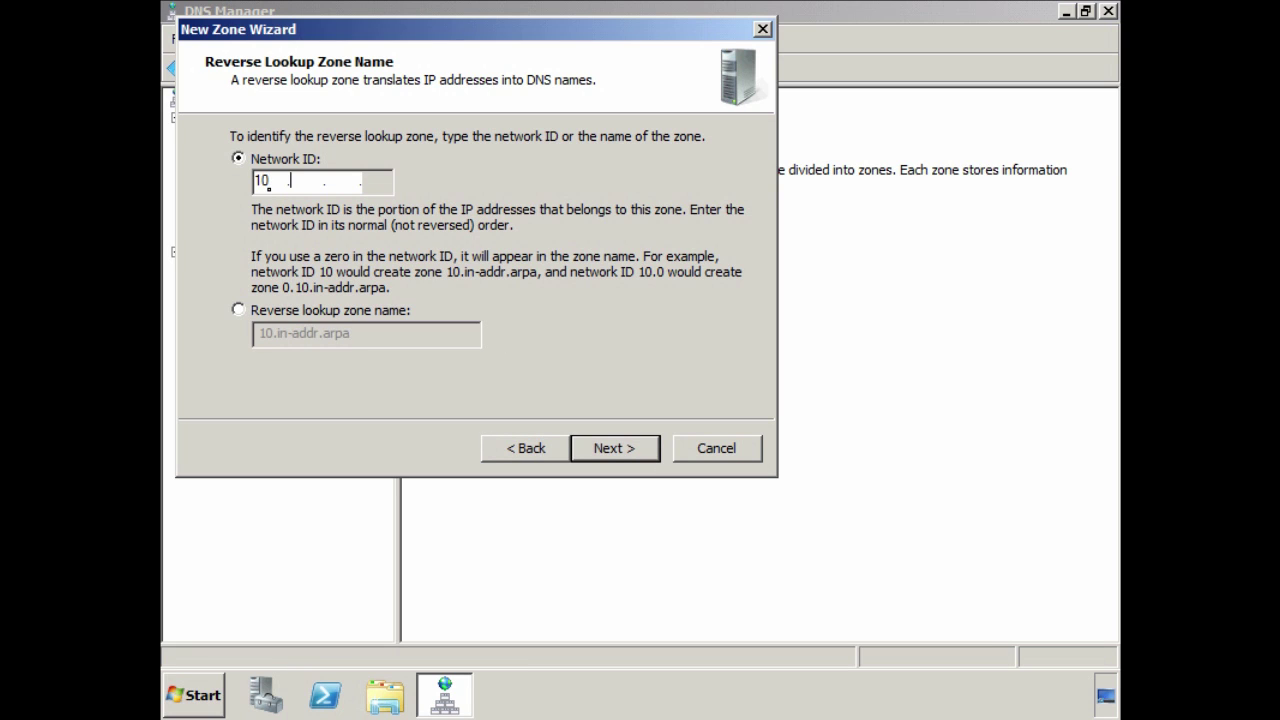
left_click(643, 441)
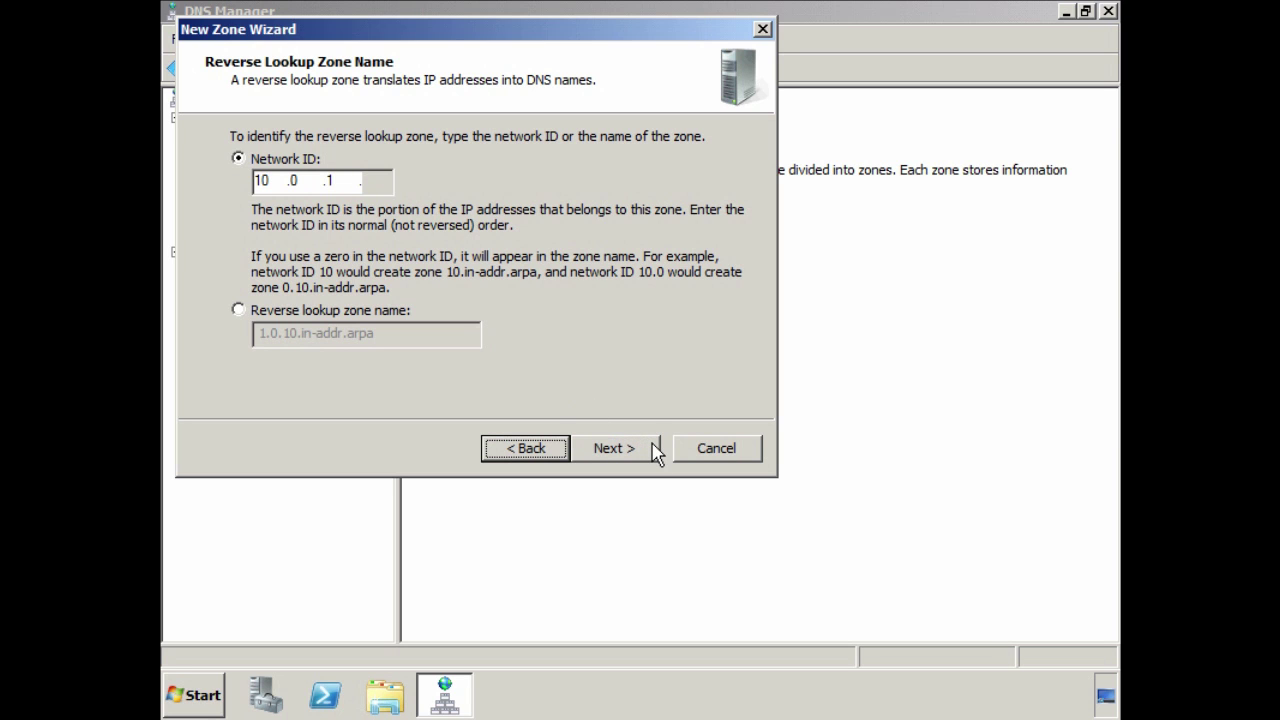
left_click(655, 450)
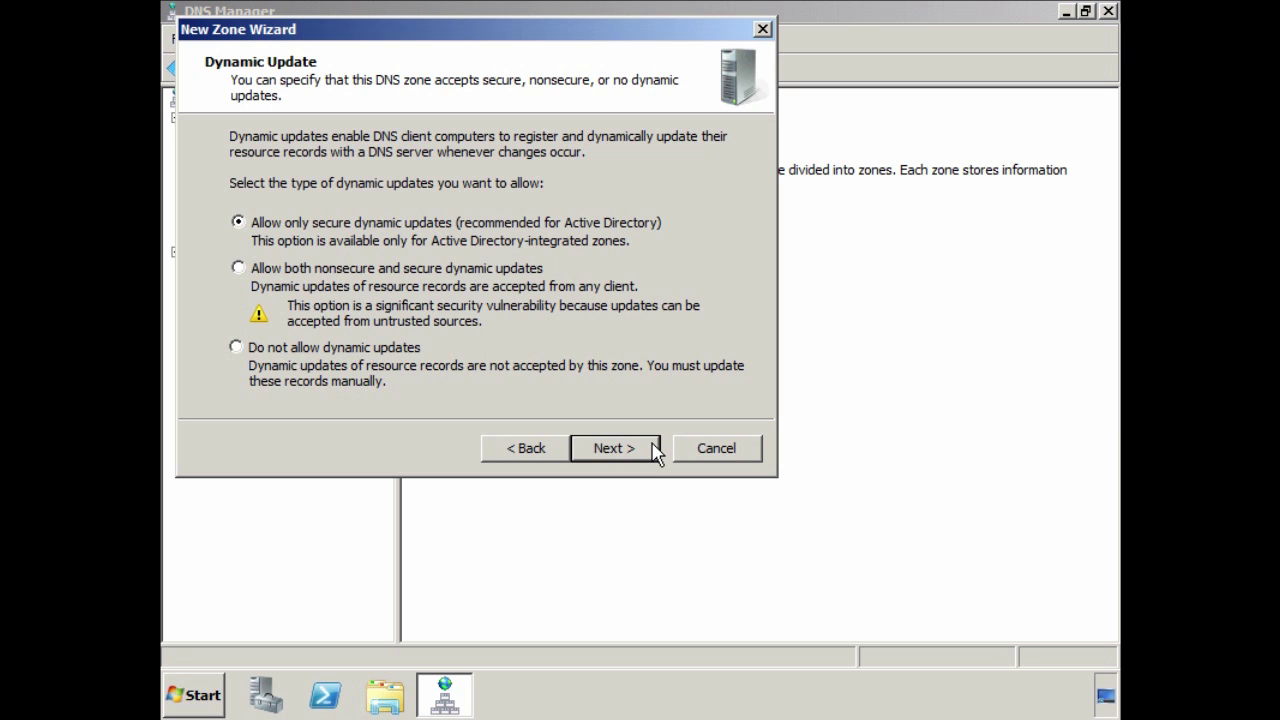
left_click(654, 450)
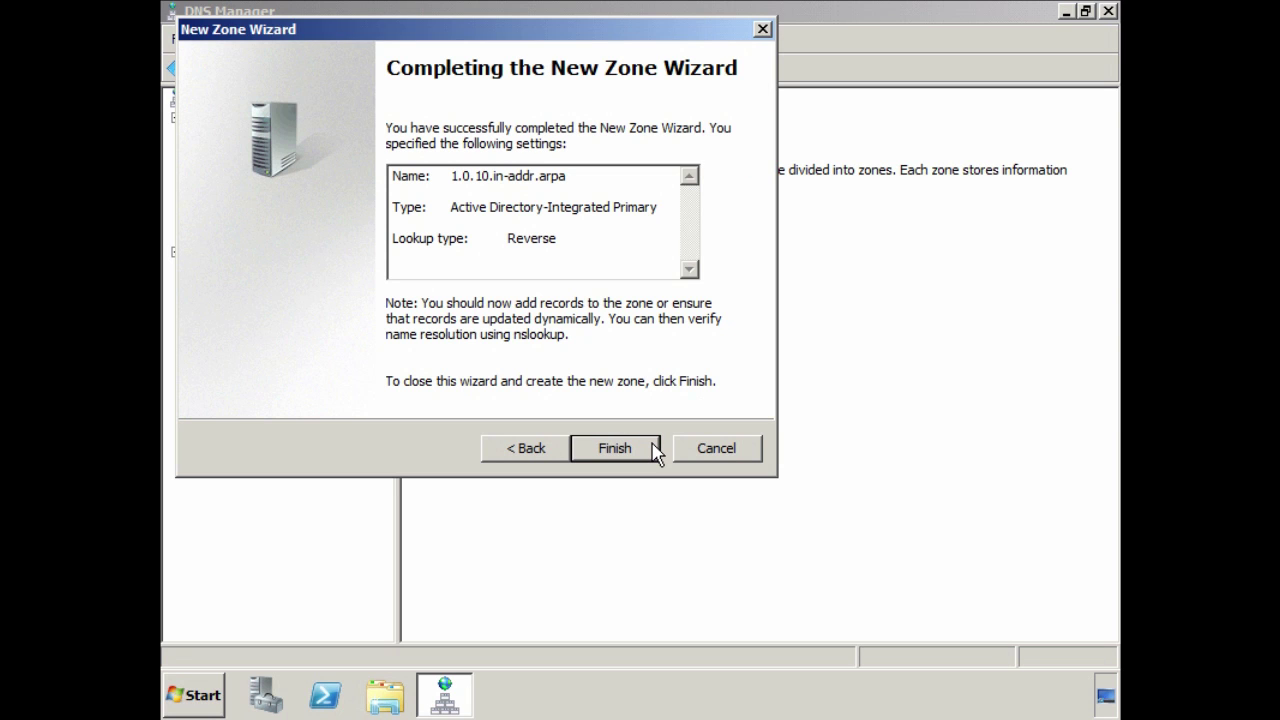
left_click(654, 450)
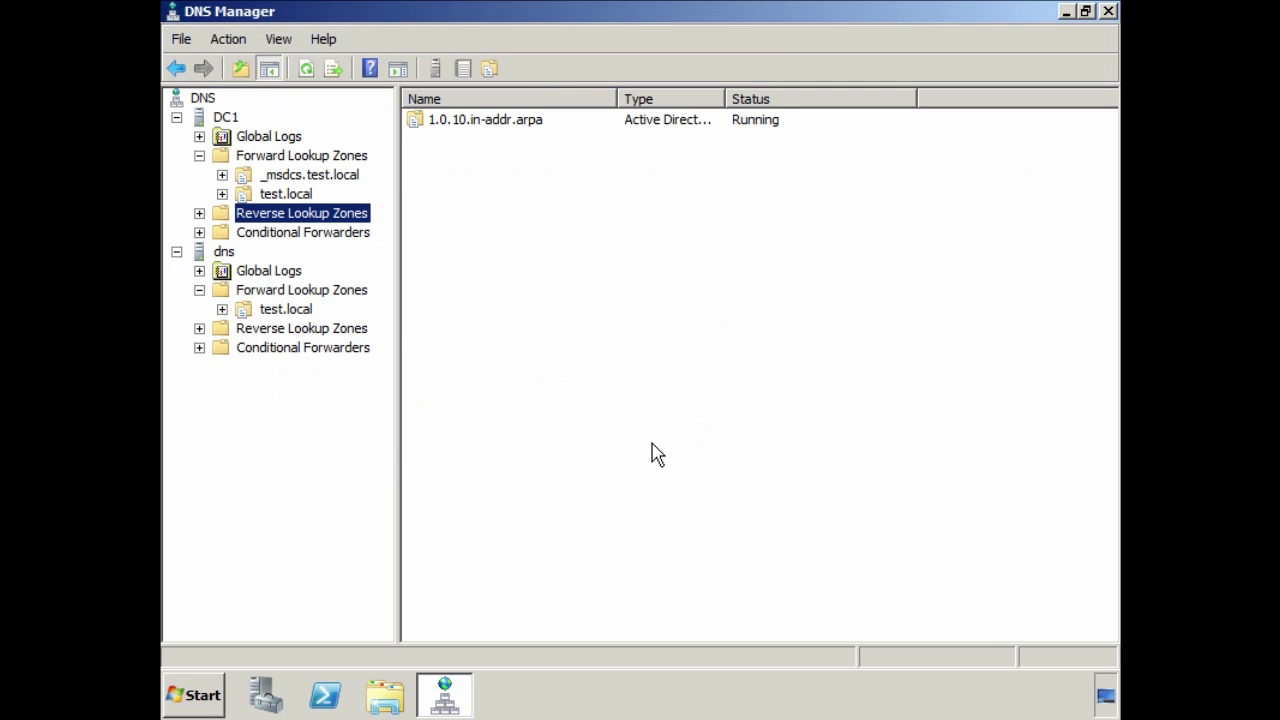